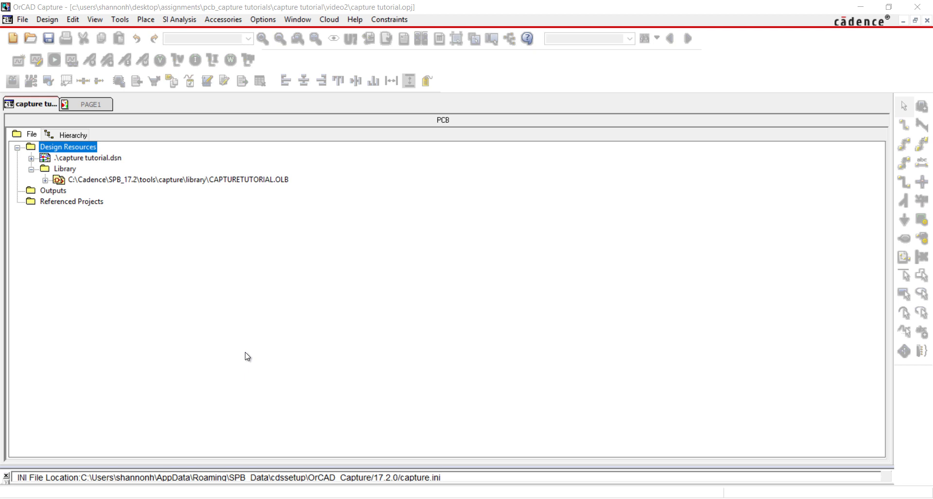
Open a library from the File menu, browsing to the Cadence capture\library folder and selecting capsym.olb
{"action": "left_click", "coordinate": [24, 19]}
{"action": "mouse_move", "coordinate": [34, 47]}
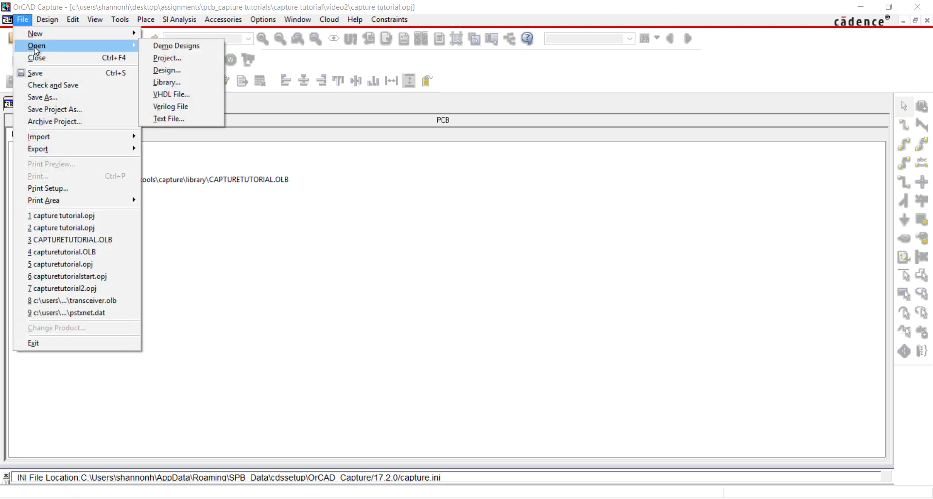
{"action": "left_click", "coordinate": [206, 86]}
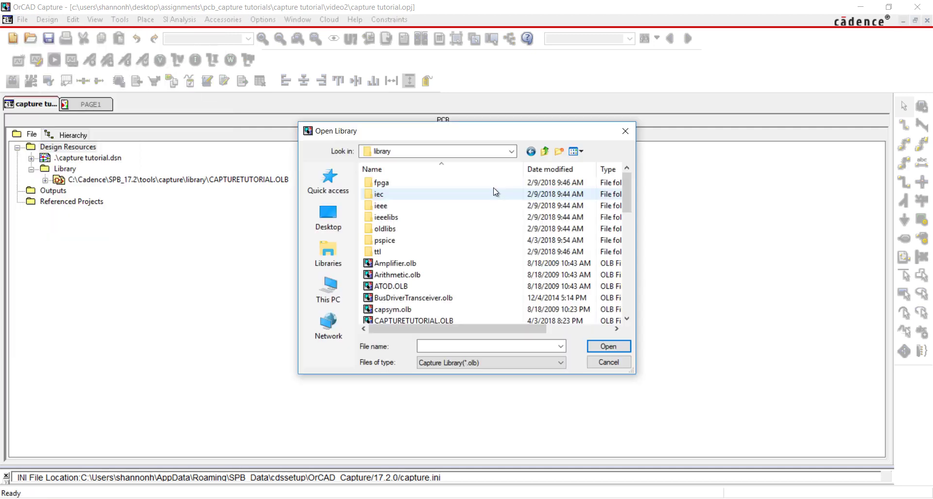
{"action": "left_click", "coordinate": [512, 152]}
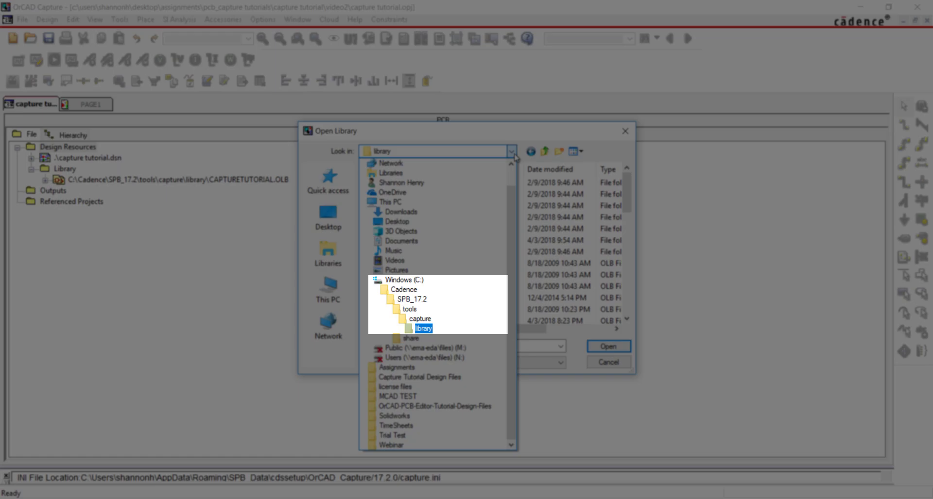
{"action": "left_click", "coordinate": [423, 329]}
{"action": "left_click", "coordinate": [428, 309]}
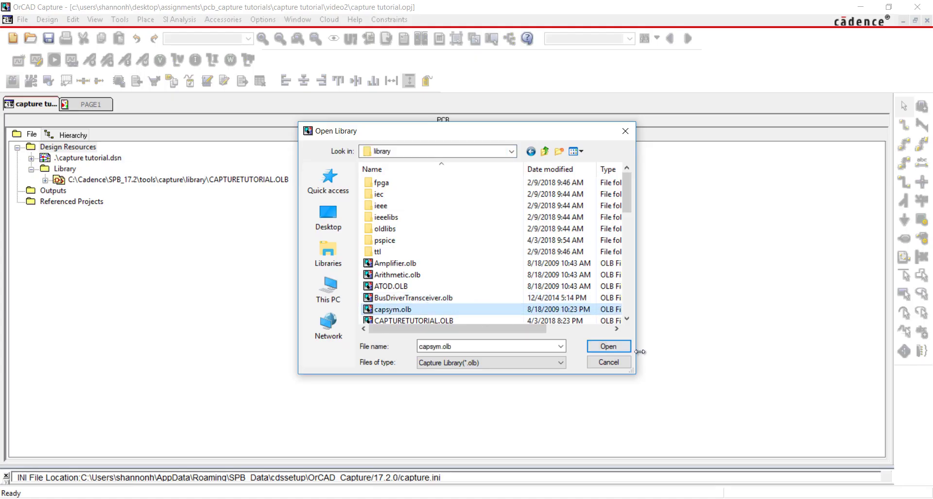
Open the capsym library and dock its CAPSYM tab to the right of the project tree
{"action": "left_click", "coordinate": [606, 345]}
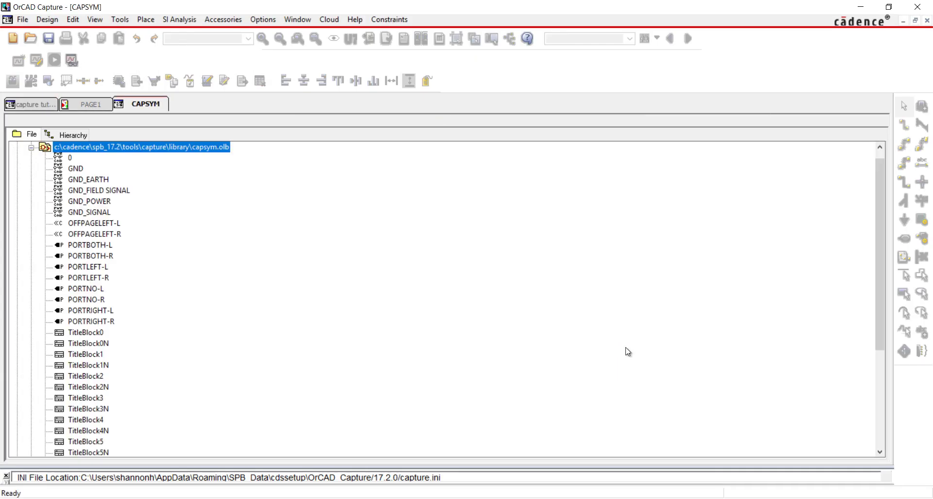
{"action": "right_click", "coordinate": [144, 106]}
{"action": "mouse_move", "coordinate": [170, 118]}
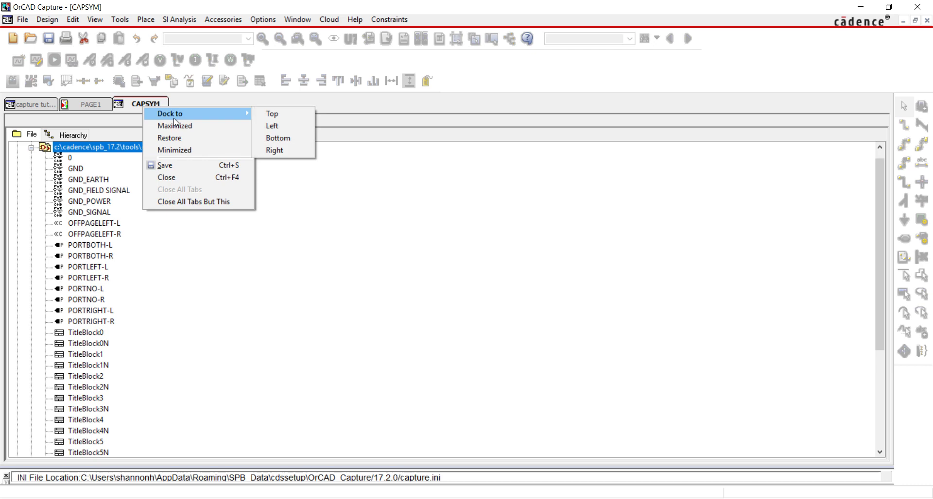
{"action": "left_click", "coordinate": [264, 150]}
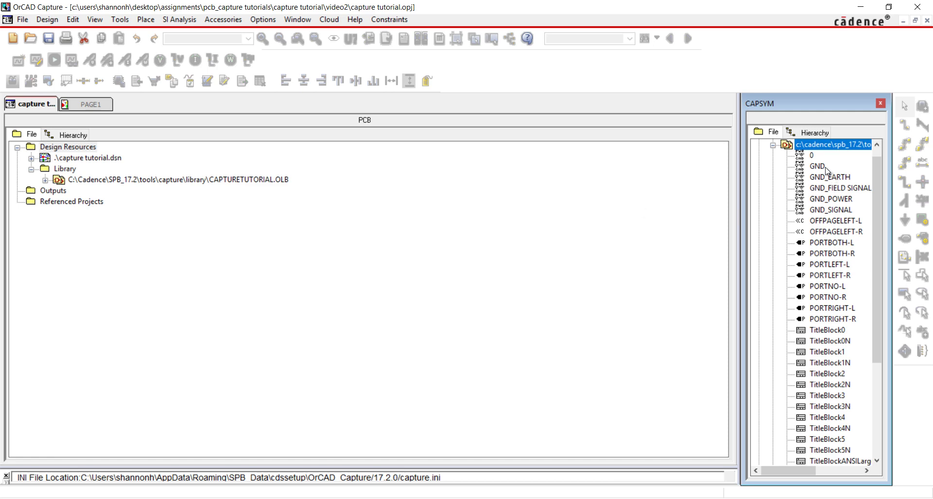
Select the GND_POWER and TitleBlock3 symbols in the CAPSYM pane
{"action": "left_click", "coordinate": [829, 199]}
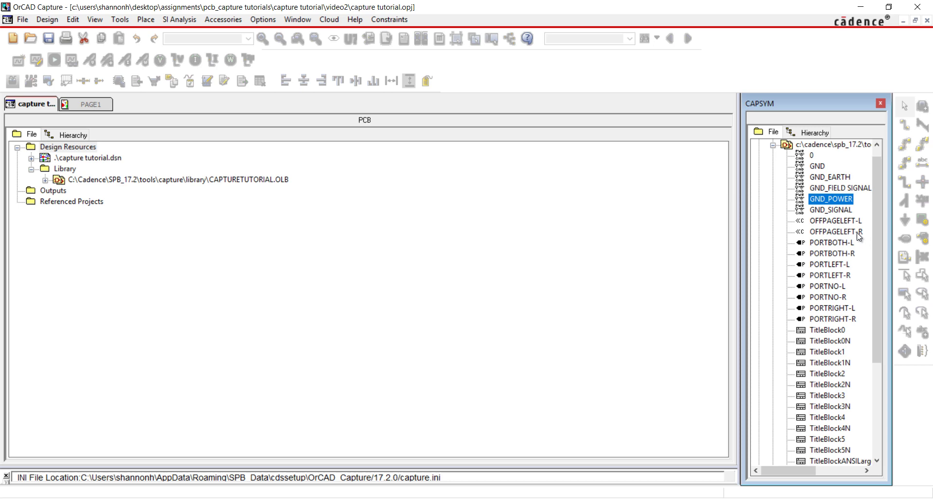
{"action": "scroll", "coordinate": [858, 238], "scroll_direction": "down", "scroll_amount": 1}
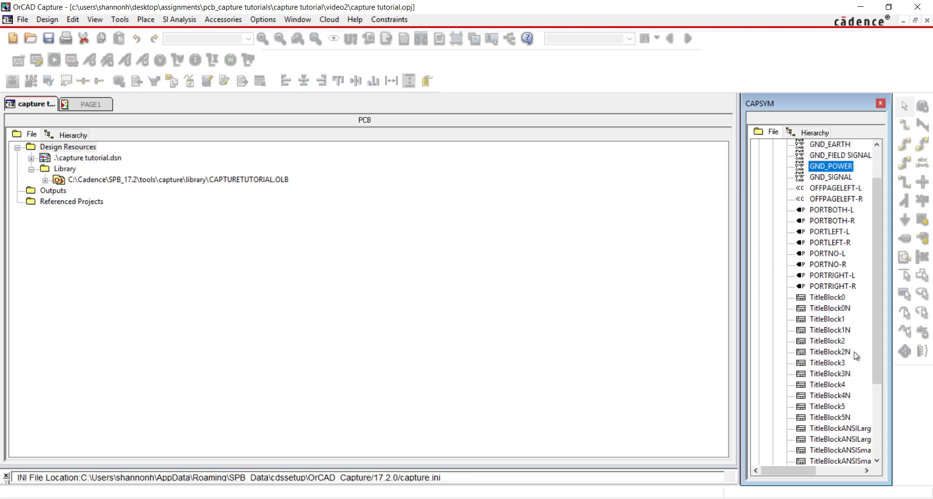
{"action": "left_click", "coordinate": [841, 365]}
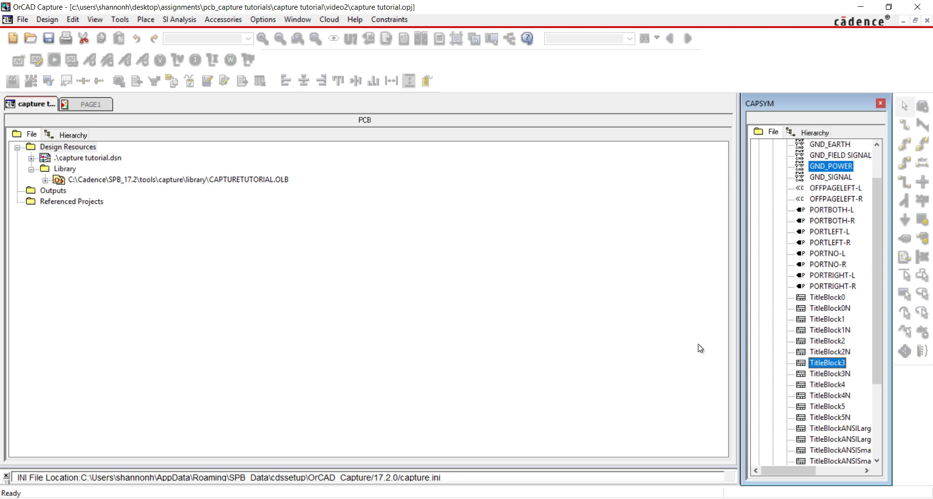
Paste the copied symbols into the CAPTURETUTORIAL.OLB library
{"action": "left_click", "coordinate": [81, 181]}
{"action": "right_click", "coordinate": [80, 181]}
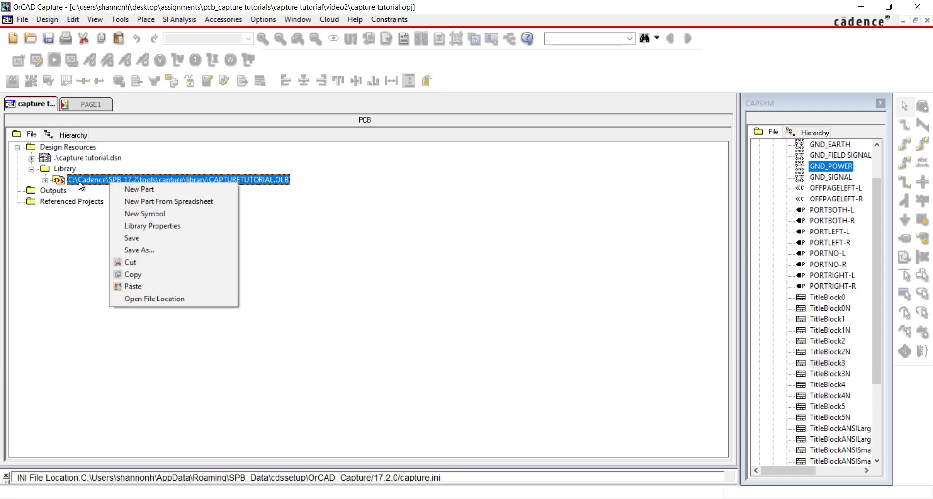
{"action": "left_click", "coordinate": [163, 287]}
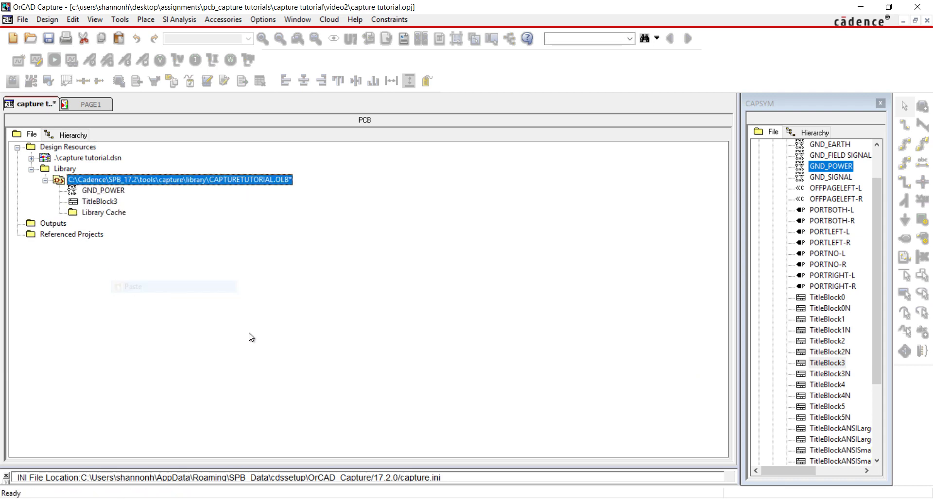
Rename the pasted GND_POWER symbol to GND
{"action": "right_click", "coordinate": [144, 193]}
{"action": "left_click", "coordinate": [191, 212]}
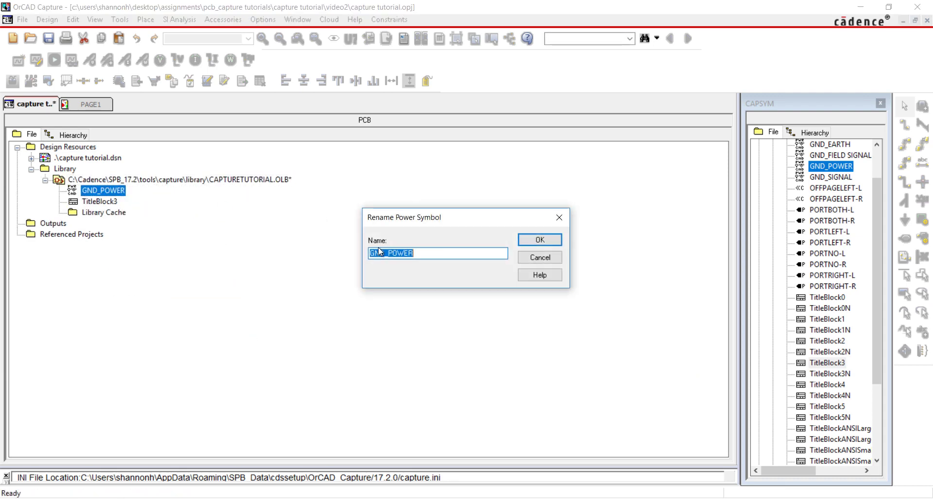
{"action": "left_click", "coordinate": [428, 253]}
{"action": "left_click", "coordinate": [523, 239]}
Rename TitleBlock3 to TitleBlock and close the CAPSYM panel
{"action": "left_click", "coordinate": [107, 203]}
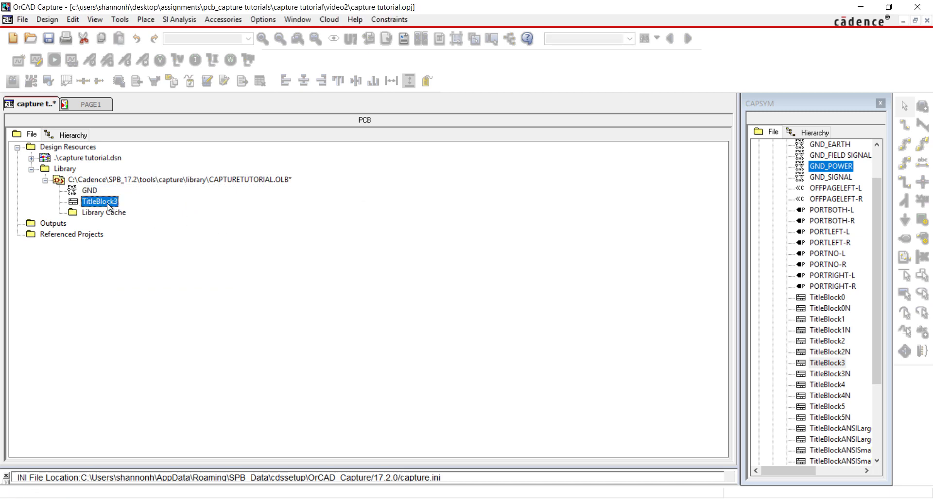
{"action": "right_click", "coordinate": [107, 203]}
{"action": "left_click", "coordinate": [176, 225]}
{"action": "left_click", "coordinate": [450, 256]}
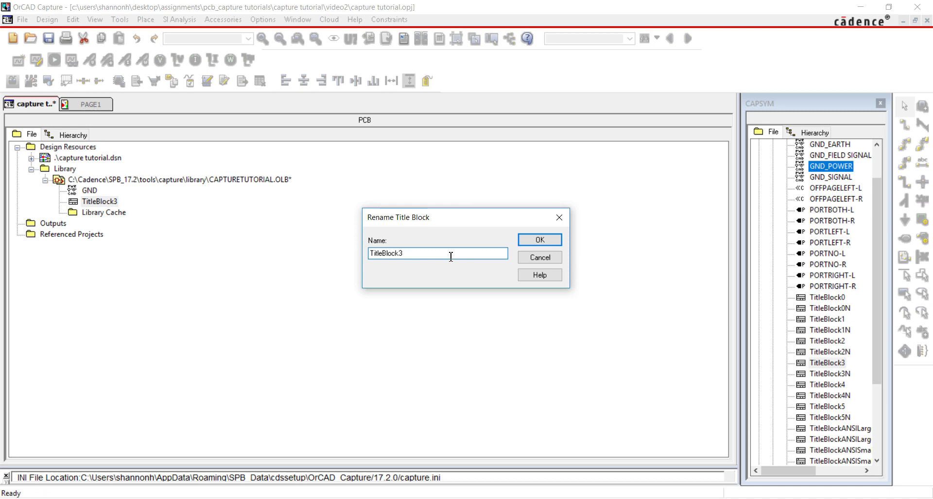
{"action": "left_click", "coordinate": [539, 240]}
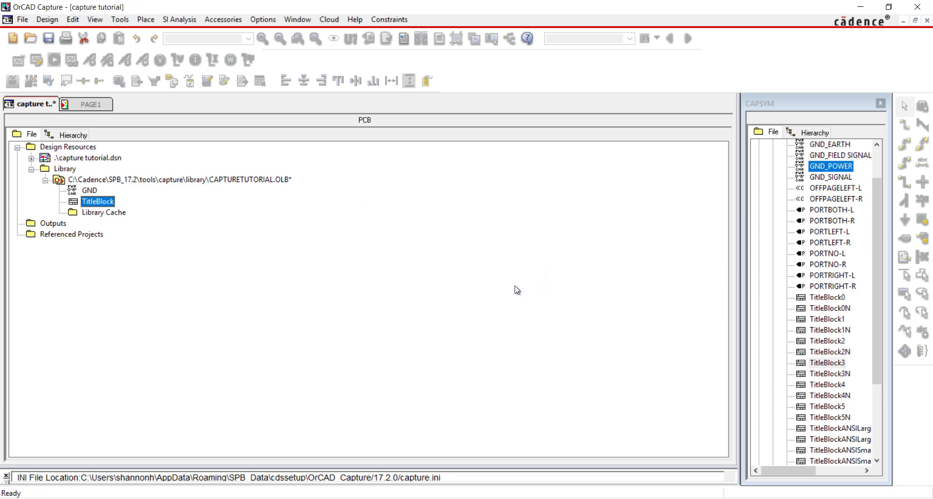
{"action": "left_click", "coordinate": [880, 103]}
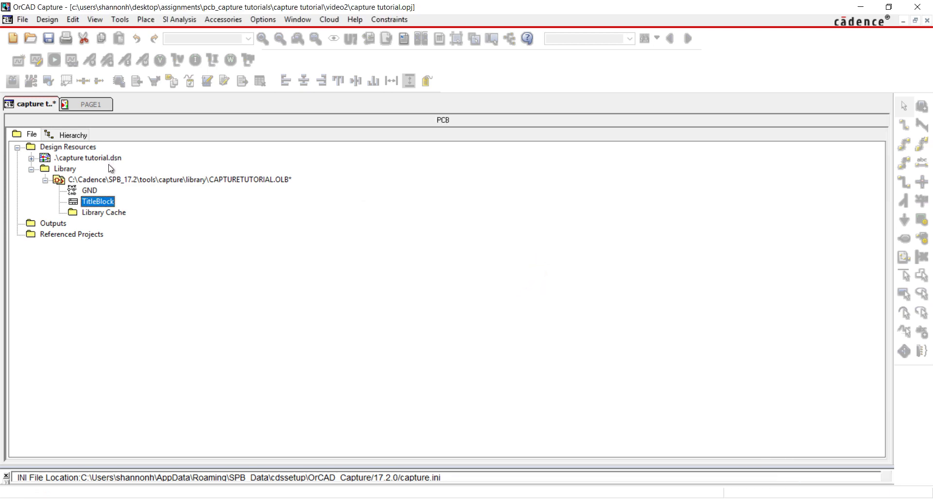
{"action": "left_click", "coordinate": [99, 180]}
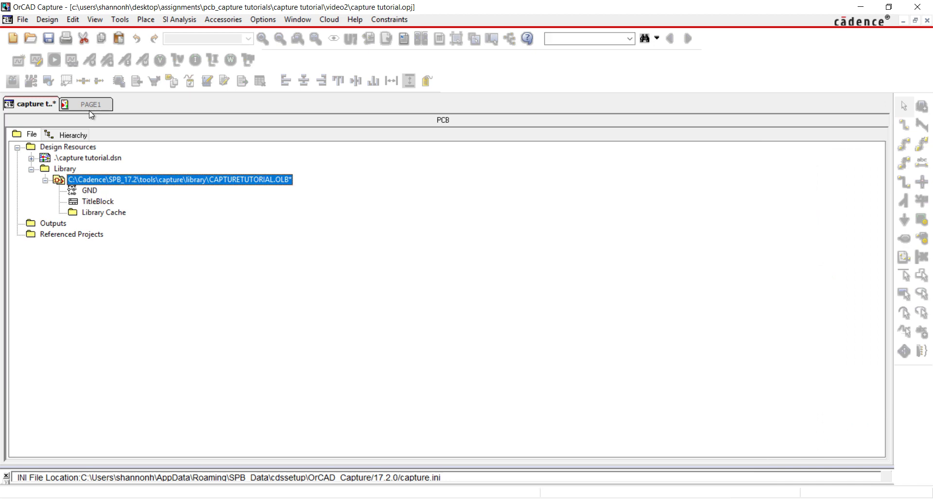
Create new part USB-MicroB with reference prefix X and PCB footprint USB-MicroB
{"action": "right_click", "coordinate": [115, 181]}
{"action": "left_click", "coordinate": [170, 185]}
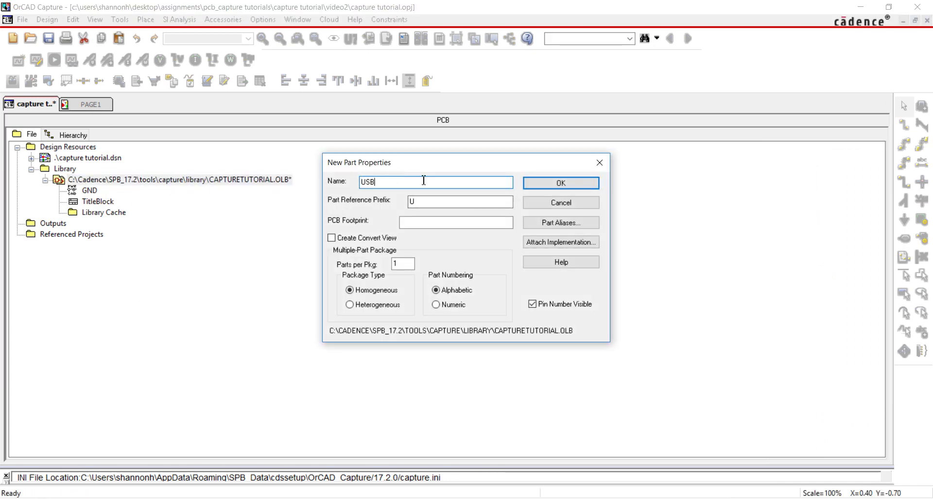
{"action": "type", "text": "USB-MicroB"}
{"action": "double_click", "coordinate": [466, 207]}
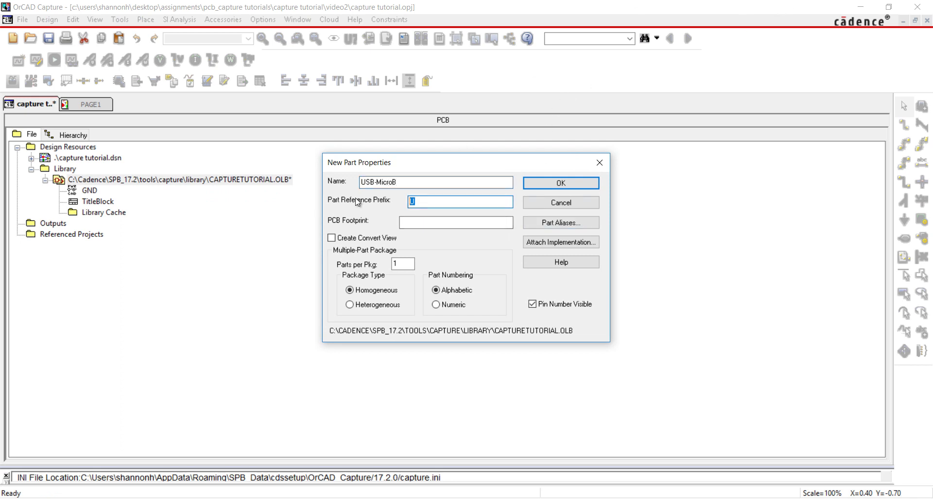
{"action": "type", "text": "X"}
{"action": "key", "text": "Tab"}
{"action": "type", "text": "USB-MicroB"}
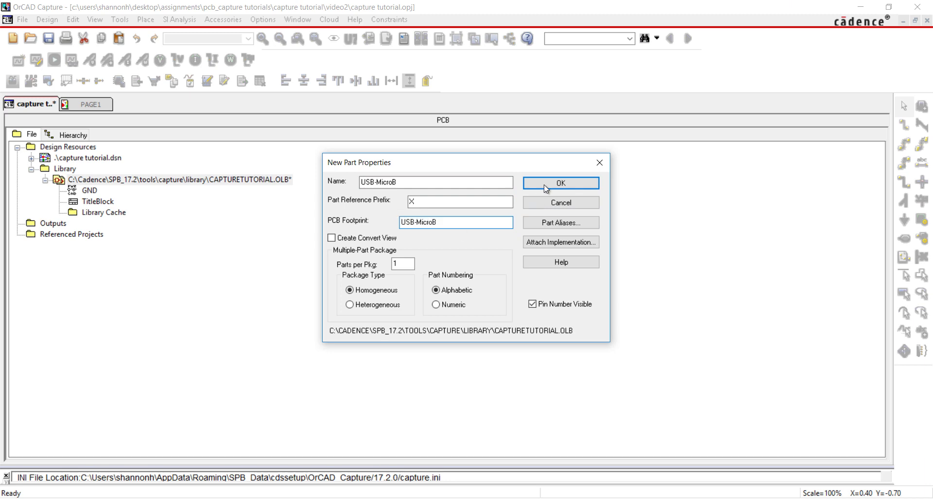
{"action": "left_click", "coordinate": [544, 183]}
Move the <Value> label up beside the reference and stretch the part body taller
{"action": "left_click_drag", "start_coordinate": [392, 302], "coordinate": [446, 145]}
{"action": "left_click", "coordinate": [423, 284]}
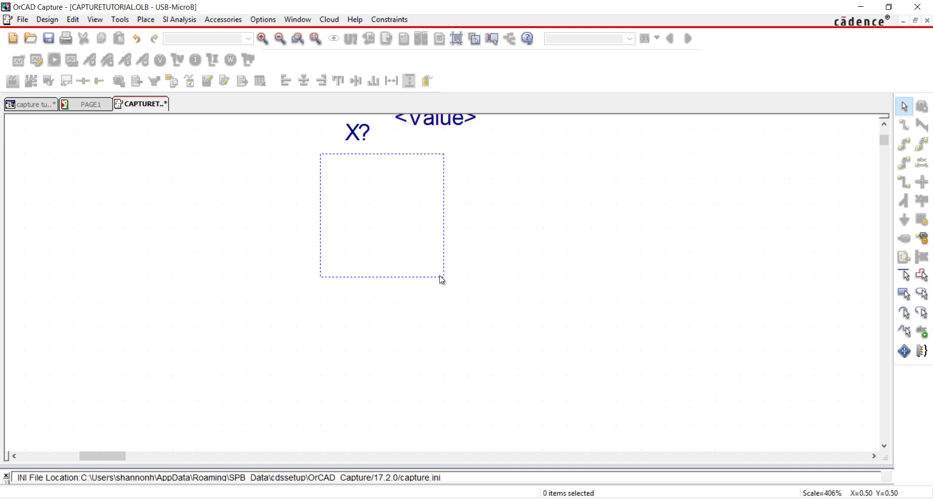
{"action": "left_click_drag", "start_coordinate": [442, 277], "coordinate": [443, 327]}
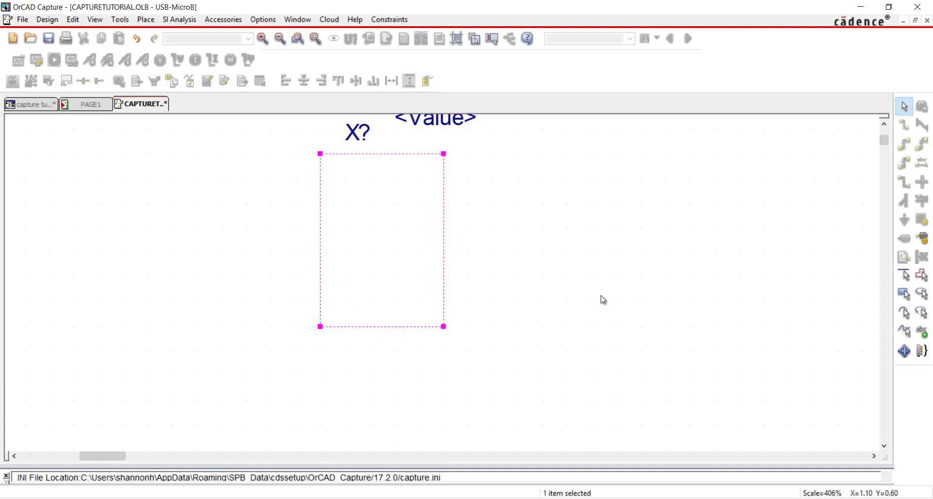
Draw a rectangle over the part body outline, then end the Rectangle mode
{"action": "left_click", "coordinate": [148, 20]}
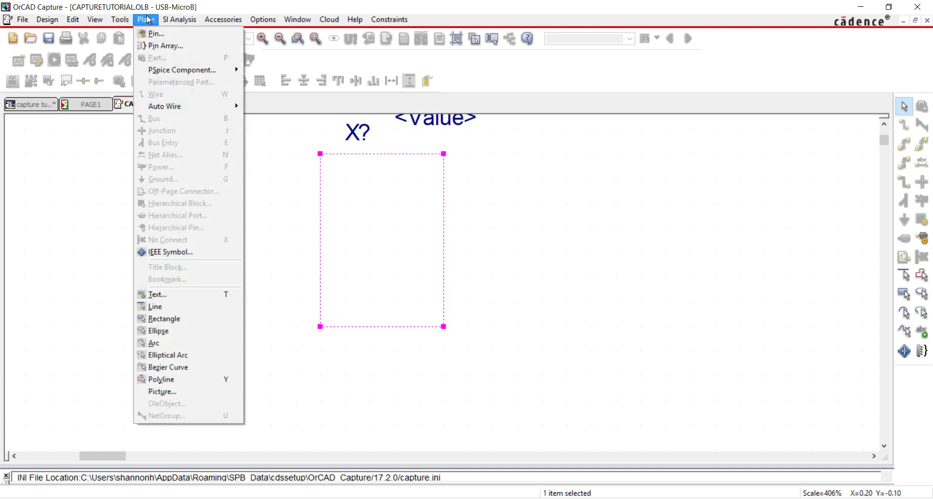
{"action": "left_click", "coordinate": [183, 321]}
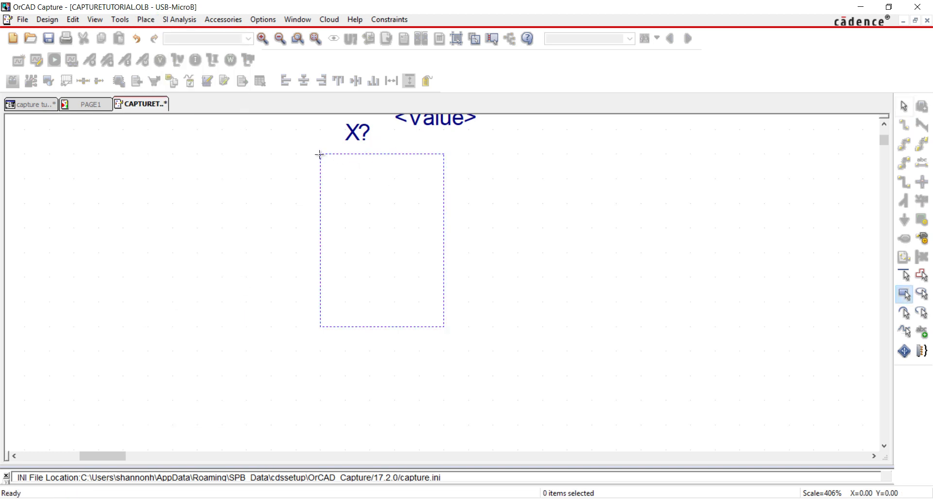
{"action": "mouse_move", "coordinate": [319, 154]}
{"action": "left_mouse_down"}
{"action": "mouse_move", "coordinate": [406, 183]}
{"action": "mouse_move", "coordinate": [414, 279]}
{"action": "mouse_move", "coordinate": [436, 328]}
{"action": "left_mouse_up"}
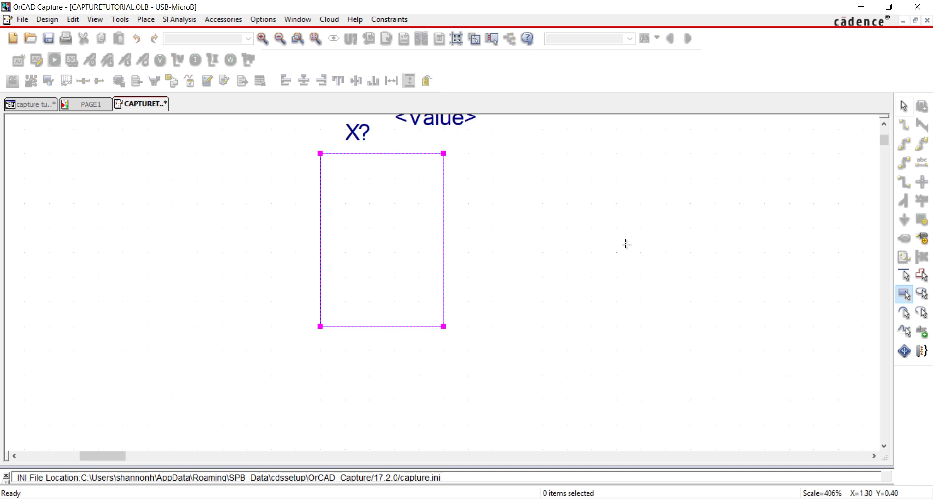
{"action": "right_click", "coordinate": [586, 244]}
{"action": "left_click", "coordinate": [598, 252]}
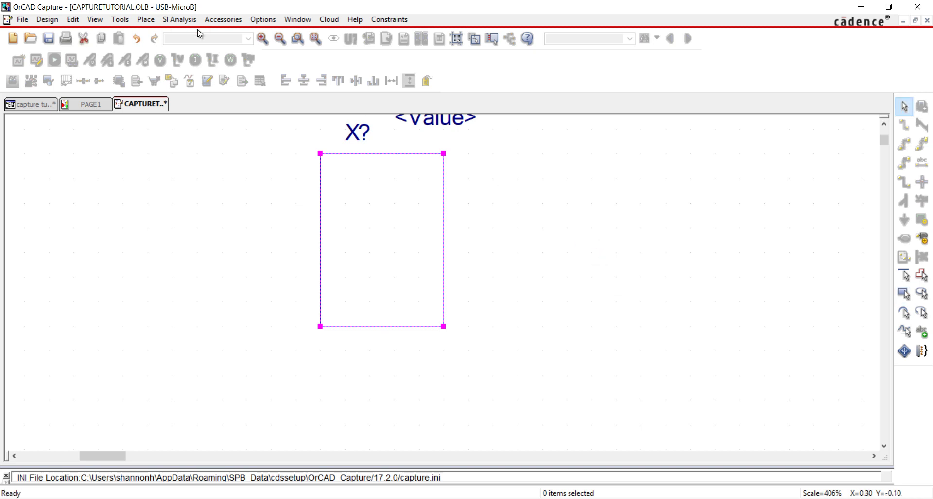
{"action": "left_click", "coordinate": [145, 19]}
Define the GND pin with Short shape and Input type
{"action": "left_click", "coordinate": [148, 29]}
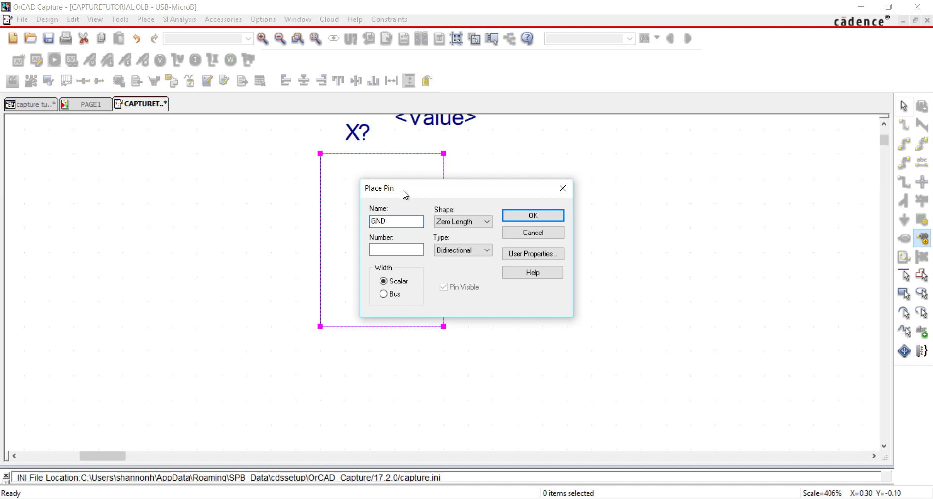
{"action": "left_click", "coordinate": [385, 250]}
{"action": "left_click", "coordinate": [465, 224]}
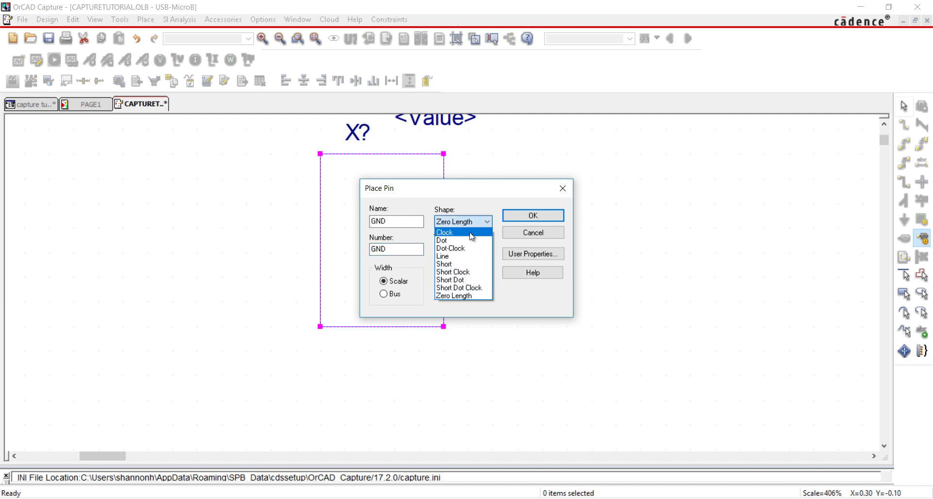
{"action": "left_click", "coordinate": [489, 265]}
{"action": "left_click", "coordinate": [486, 250]}
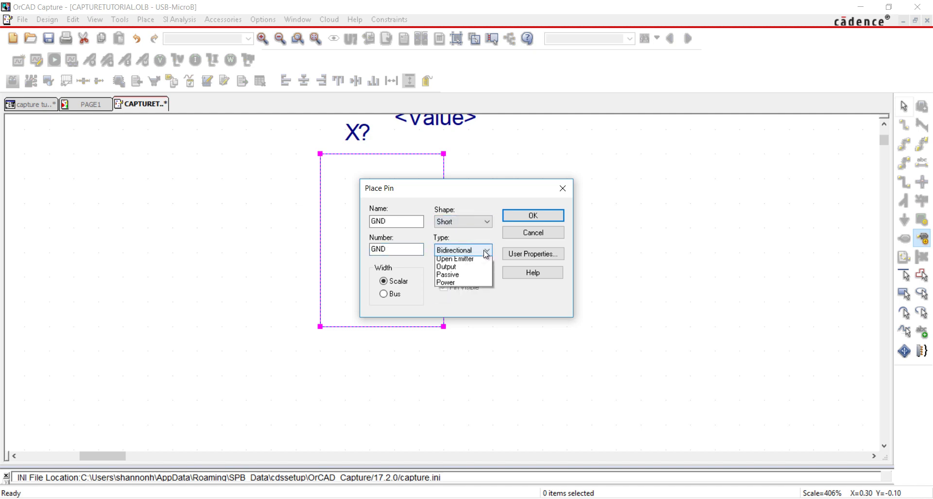
{"action": "left_click", "coordinate": [475, 277]}
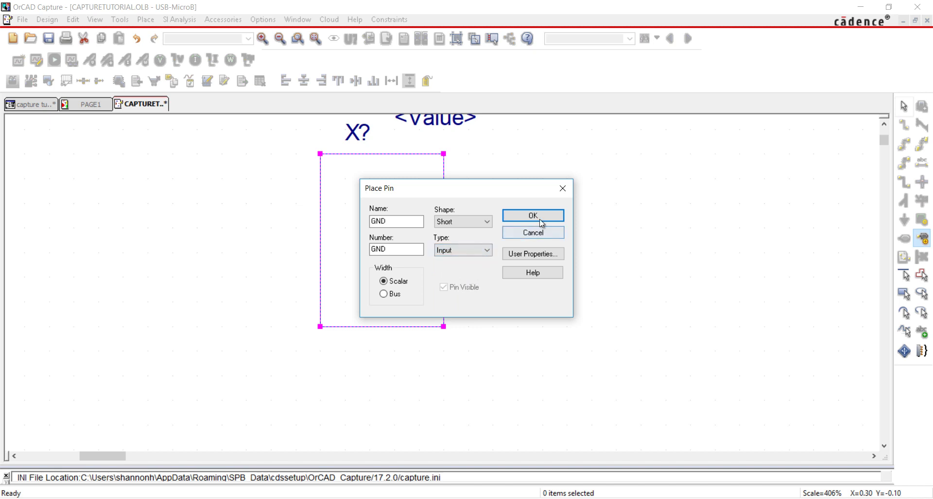
{"action": "left_click", "coordinate": [508, 217]}
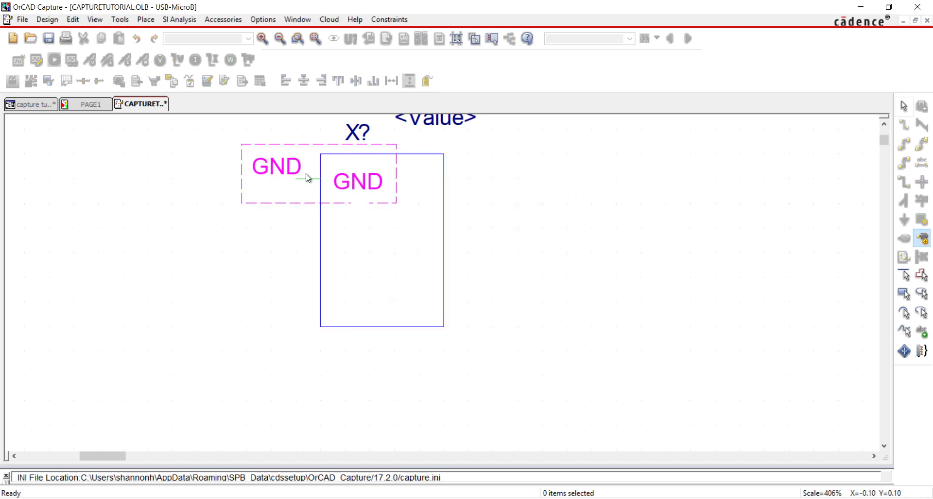
Place pins USBID and D+ down the left edge below GND
{"action": "right_click", "coordinate": [306, 177]}
{"action": "left_click", "coordinate": [331, 194]}
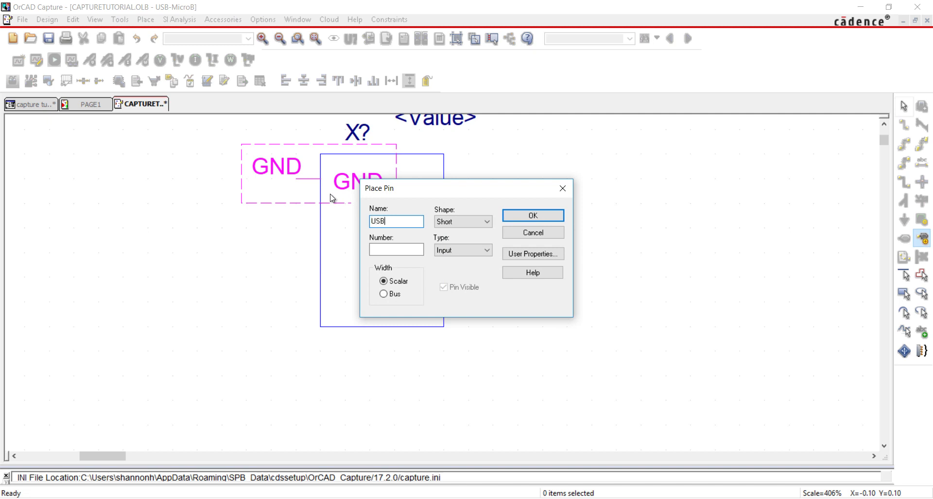
{"action": "left_click", "coordinate": [380, 249]}
{"action": "left_click", "coordinate": [531, 230]}
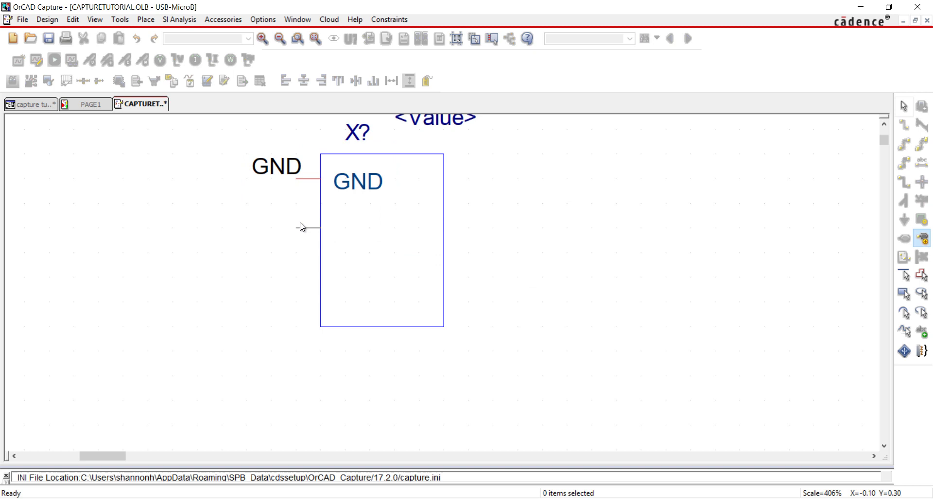
{"action": "left_click", "coordinate": [308, 213]}
{"action": "right_click", "coordinate": [315, 209]}
{"action": "left_click", "coordinate": [352, 232]}
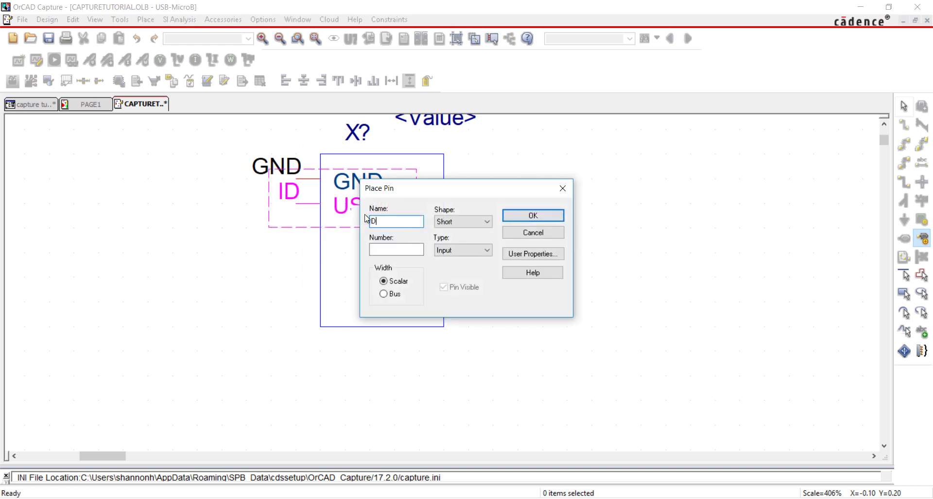
{"action": "left_click", "coordinate": [388, 250]}
{"action": "left_click", "coordinate": [515, 219]}
{"action": "left_click", "coordinate": [311, 228]}
Name the next pin D- and place it below D+
{"action": "right_click", "coordinate": [317, 271]}
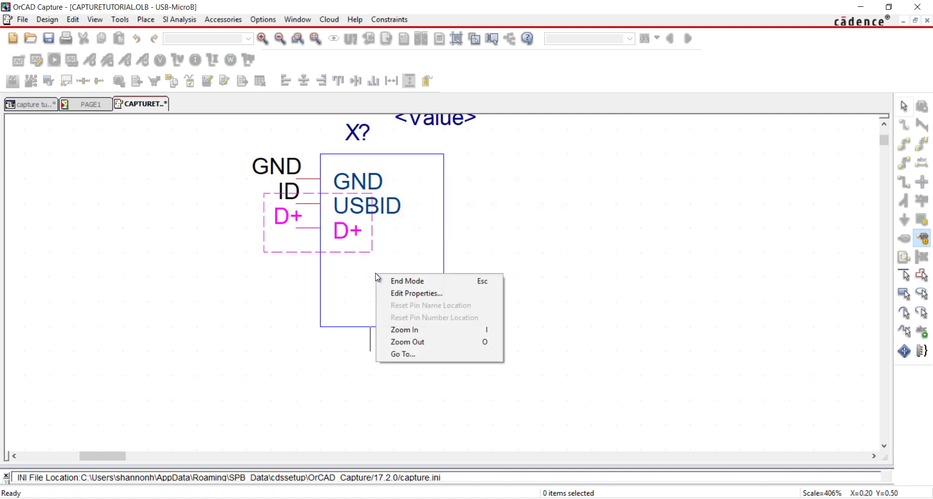
{"action": "left_click", "coordinate": [389, 294]}
{"action": "left_click", "coordinate": [420, 250]}
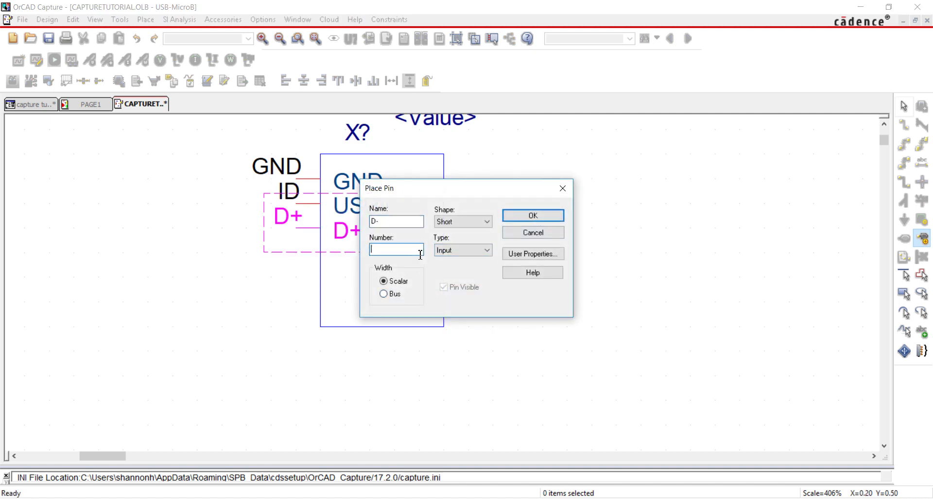
{"action": "type", "text": "D-"}
{"action": "key", "text": "Return"}
{"action": "left_click", "coordinate": [311, 252]}
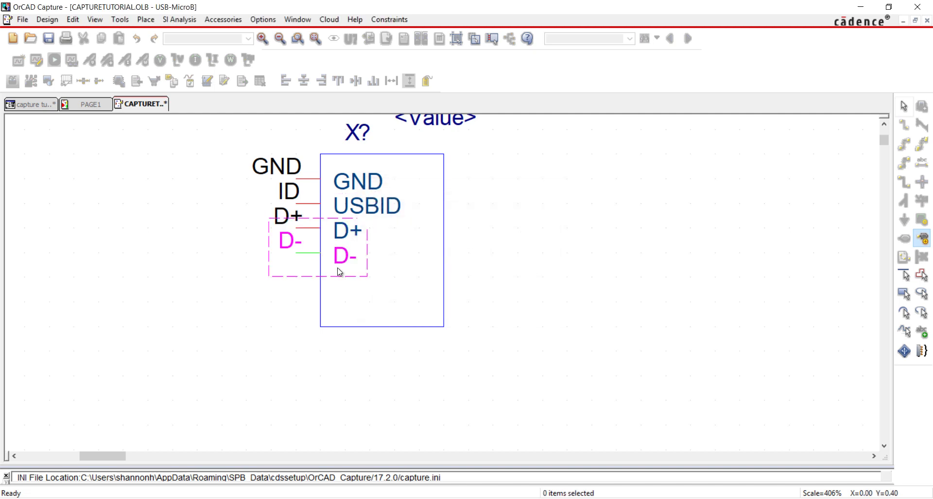
Name the next pin VBUS and place it below D-
{"action": "right_click", "coordinate": [346, 285]}
{"action": "left_click", "coordinate": [387, 302]}
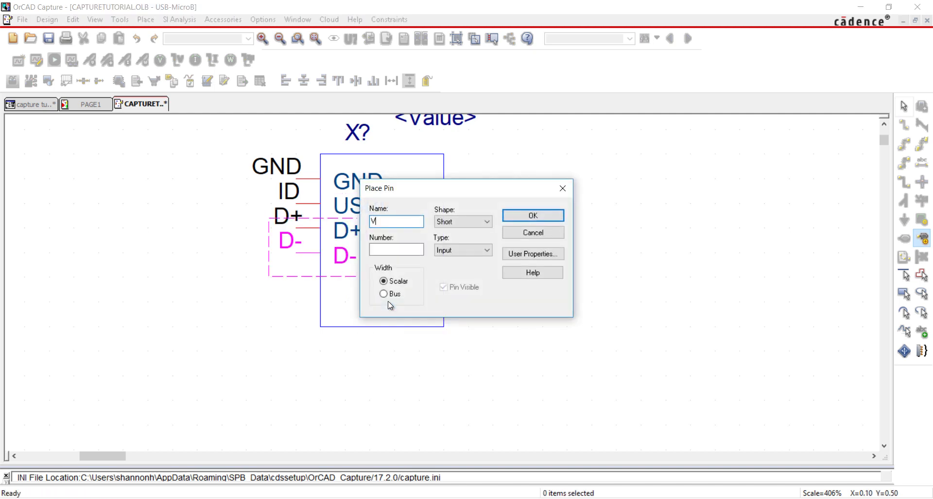
{"action": "left_click", "coordinate": [404, 249]}
{"action": "type", "text": "VB"}
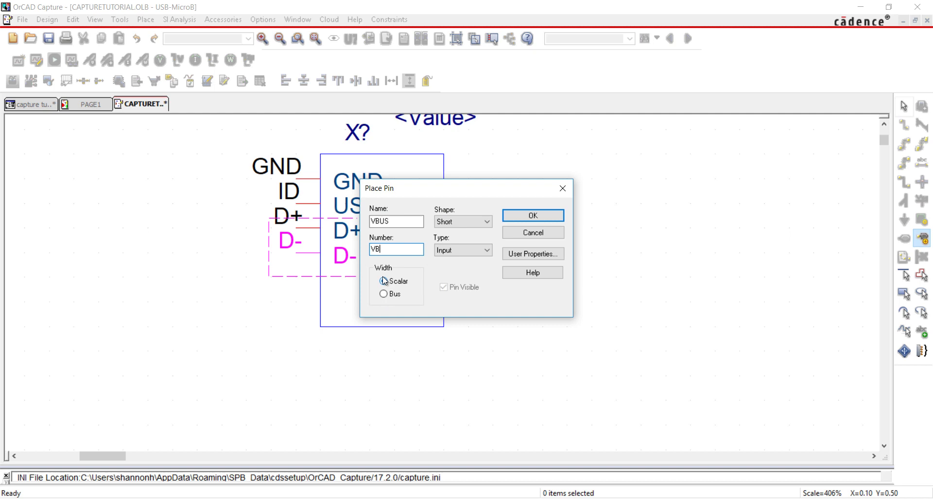
{"action": "type", "text": "US"}
{"action": "left_click", "coordinate": [523, 215]}
{"action": "left_click", "coordinate": [305, 279]}
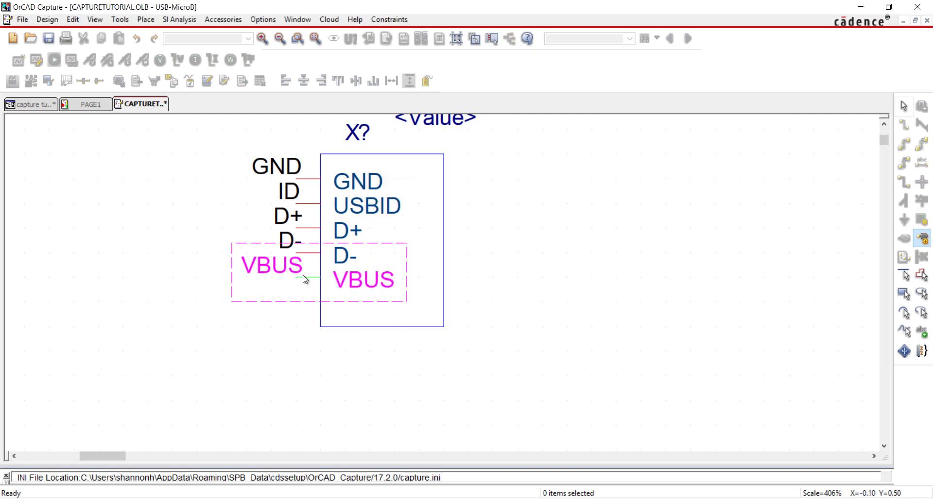
{"action": "right_click", "coordinate": [324, 281]}
{"action": "left_click", "coordinate": [351, 298]}
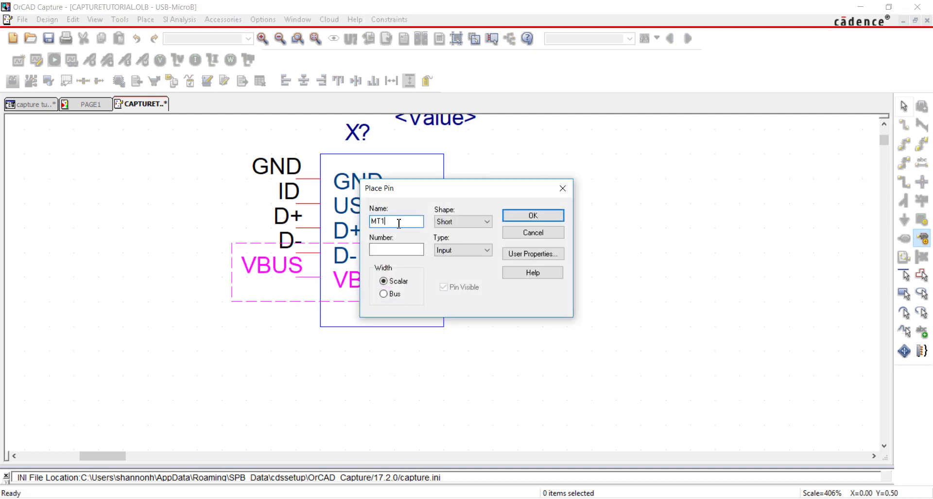
Make the pin Zero Length and Bidirectional, then place MT1–MT4 down the right edge
{"action": "left_click", "coordinate": [395, 250]}
{"action": "left_click", "coordinate": [462, 222]}
{"action": "left_click", "coordinate": [468, 294]}
{"action": "left_click", "coordinate": [479, 250]}
{"action": "left_click", "coordinate": [479, 269]}
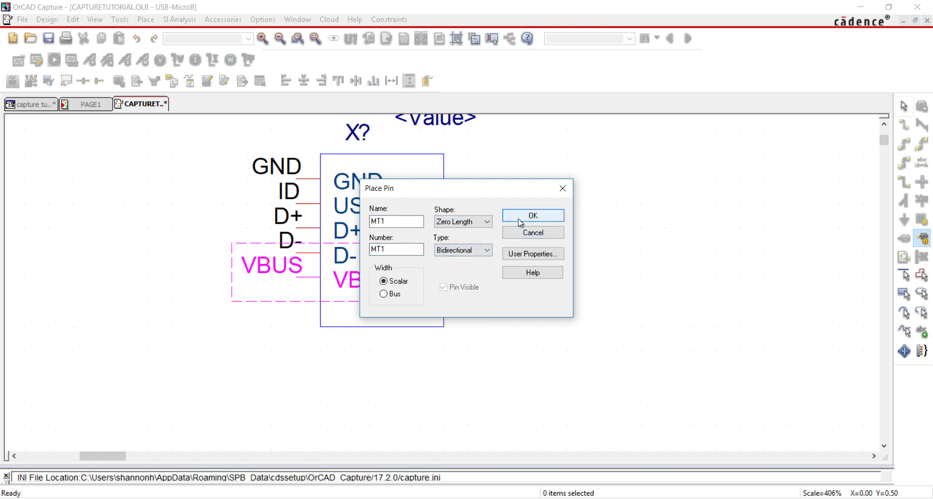
{"action": "left_click", "coordinate": [518, 218]}
{"action": "left_click", "coordinate": [444, 179]}
{"action": "left_click", "coordinate": [444, 203]}
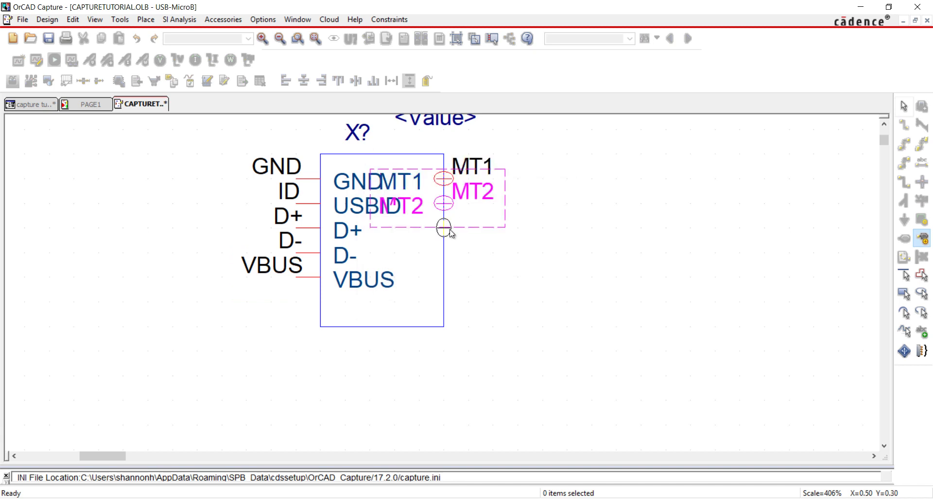
{"action": "left_click", "coordinate": [443, 227]}
{"action": "left_click", "coordinate": [444, 252]}
Add pins P_1 and P_2 below MT4 and end pin placement
{"action": "right_click", "coordinate": [445, 254]}
{"action": "left_click", "coordinate": [487, 270]}
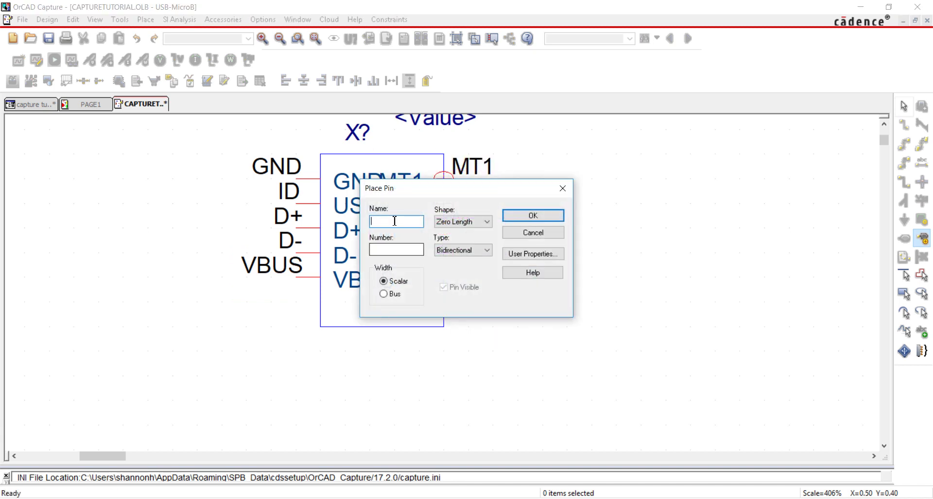
{"action": "type", "text": "P_1"}
{"action": "key", "text": "Tab"}
{"action": "type", "text": "P_1"}
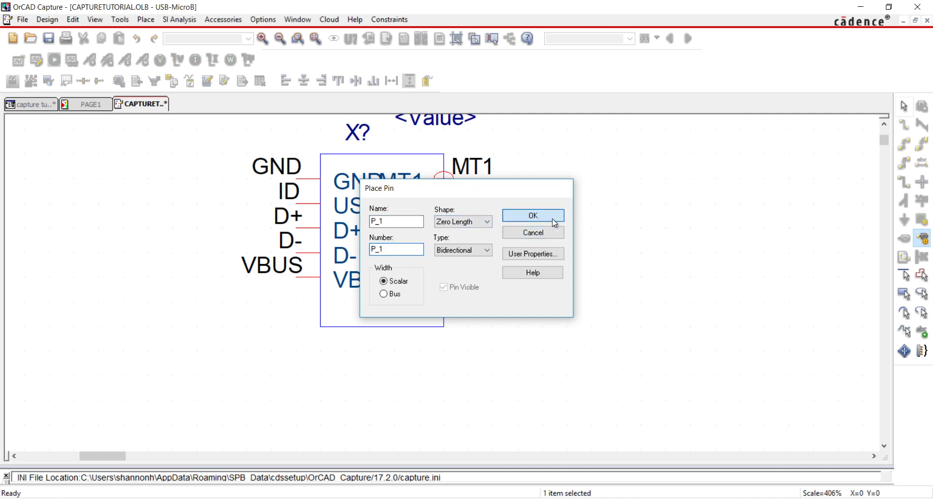
{"action": "left_click", "coordinate": [552, 218]}
{"action": "left_click", "coordinate": [443, 277]}
{"action": "left_click", "coordinate": [444, 302]}
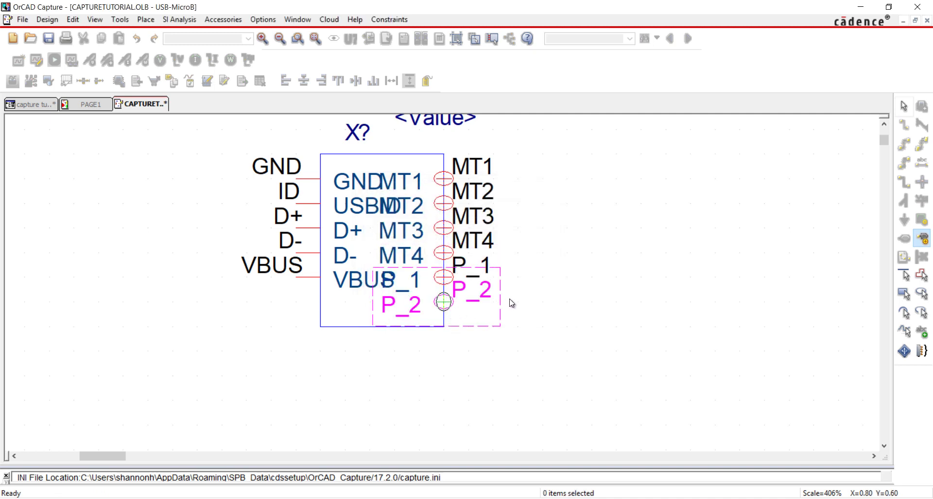
{"action": "right_click", "coordinate": [542, 290]}
{"action": "left_click", "coordinate": [551, 296]}
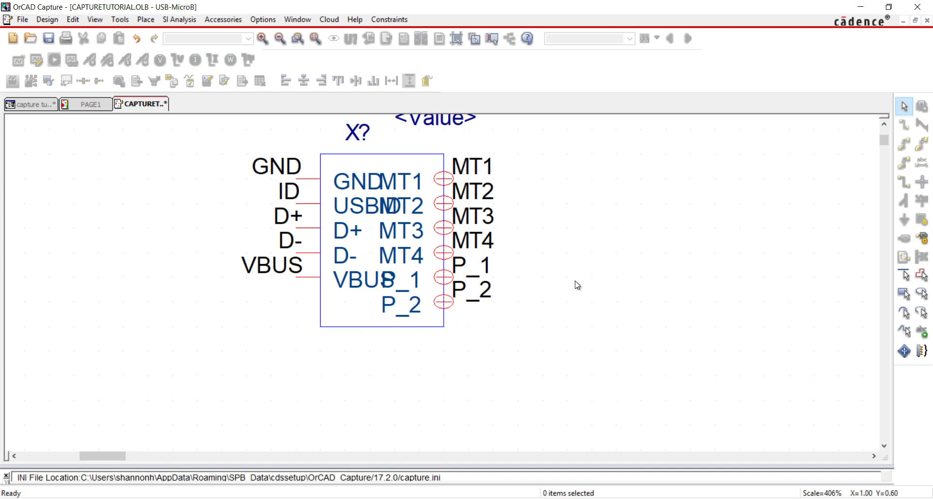
{"action": "left_click", "coordinate": [262, 19]}
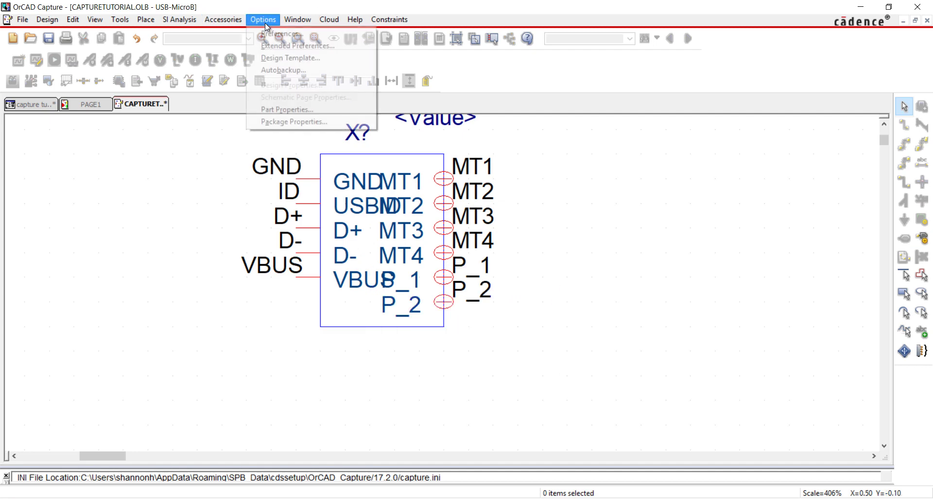
{"action": "left_click", "coordinate": [302, 110]}
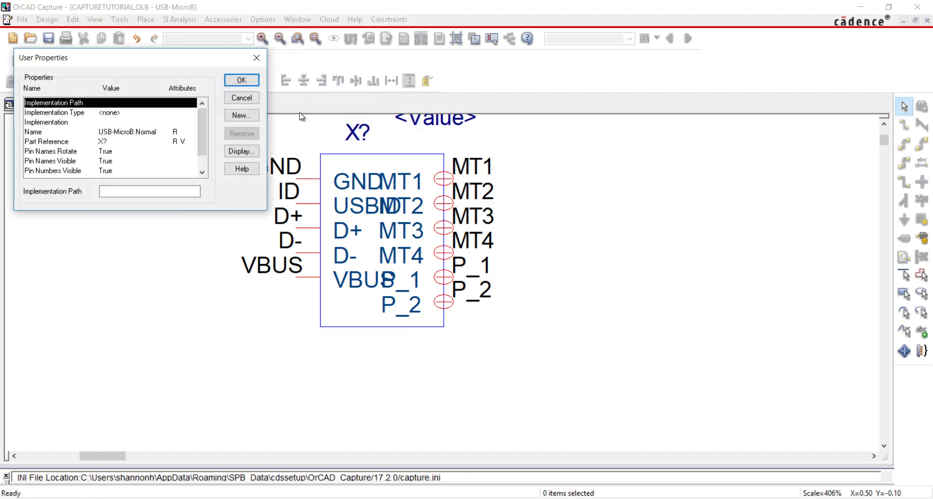
{"action": "left_click", "coordinate": [59, 161]}
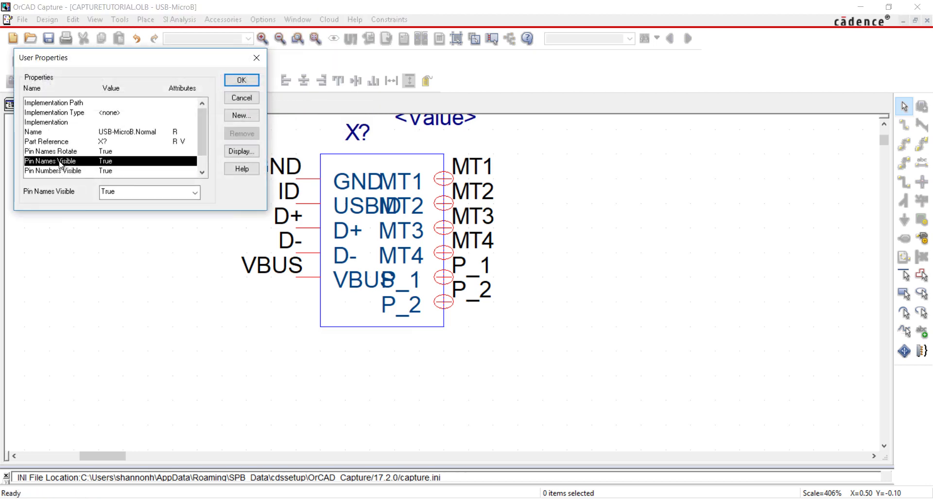
{"action": "left_click", "coordinate": [139, 193]}
{"action": "left_click", "coordinate": [135, 203]}
{"action": "left_click", "coordinate": [240, 80]}
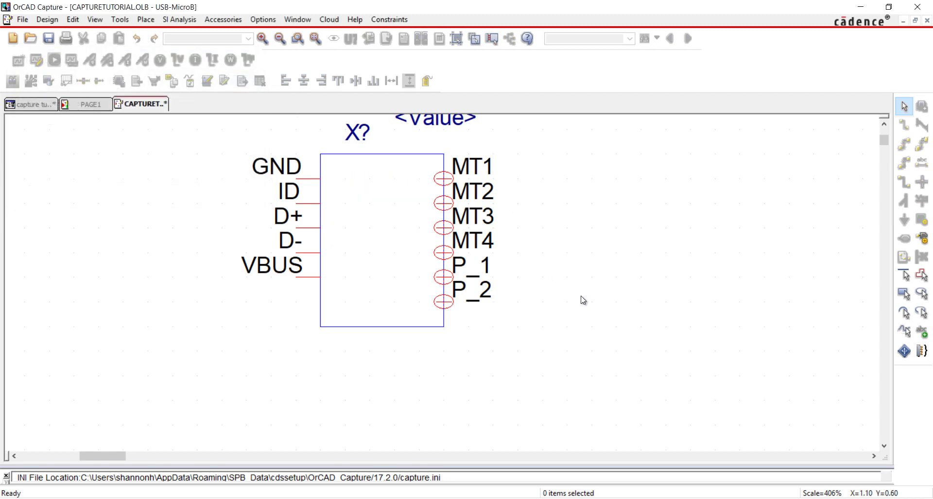
Move the Value label inside the body, rotate it vertical, and set it to USB-B
{"action": "left_click", "coordinate": [449, 130]}
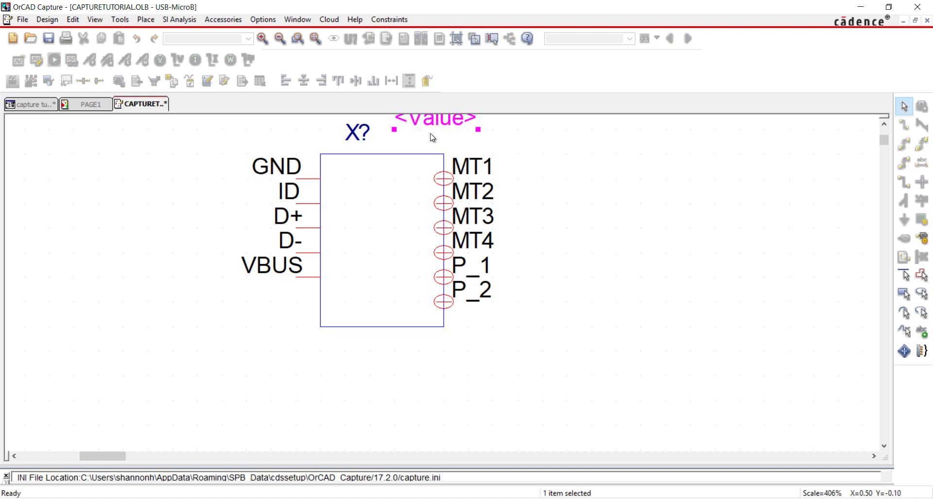
{"action": "left_click_drag", "start_coordinate": [433, 138], "coordinate": [394, 247]}
{"action": "right_click", "coordinate": [394, 247]}
{"action": "left_click", "coordinate": [410, 251]}
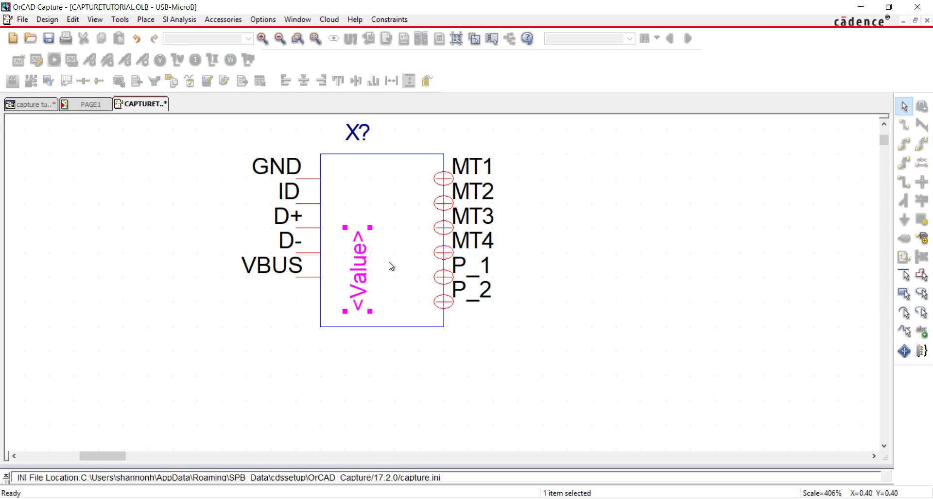
{"action": "right_click", "coordinate": [388, 246]}
{"action": "left_click", "coordinate": [401, 262]}
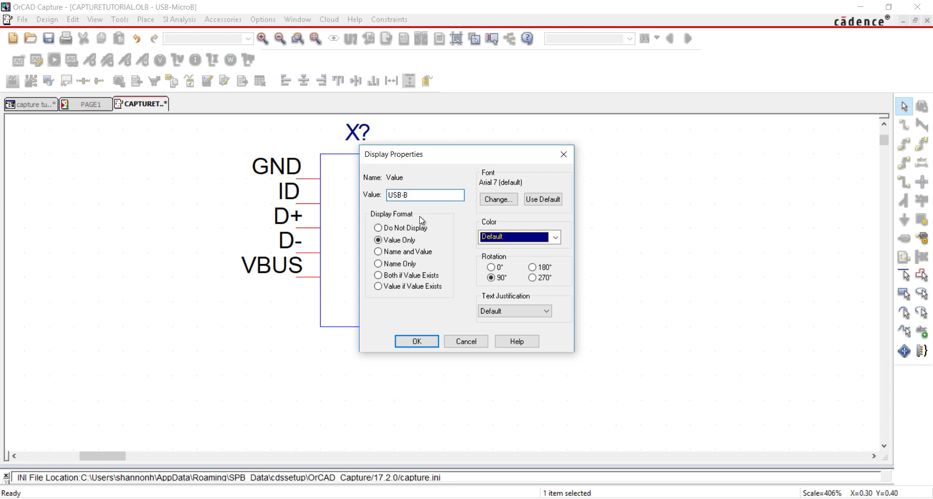
{"action": "left_click", "coordinate": [417, 341]}
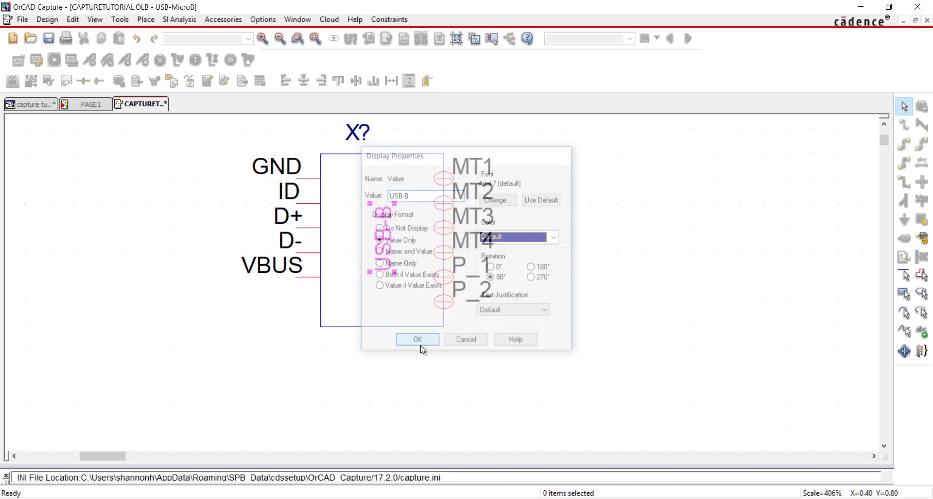
{"action": "left_click", "coordinate": [441, 373]}
Save the USB-MicroB part from its editing tab's menu
{"action": "right_click", "coordinate": [152, 104]}
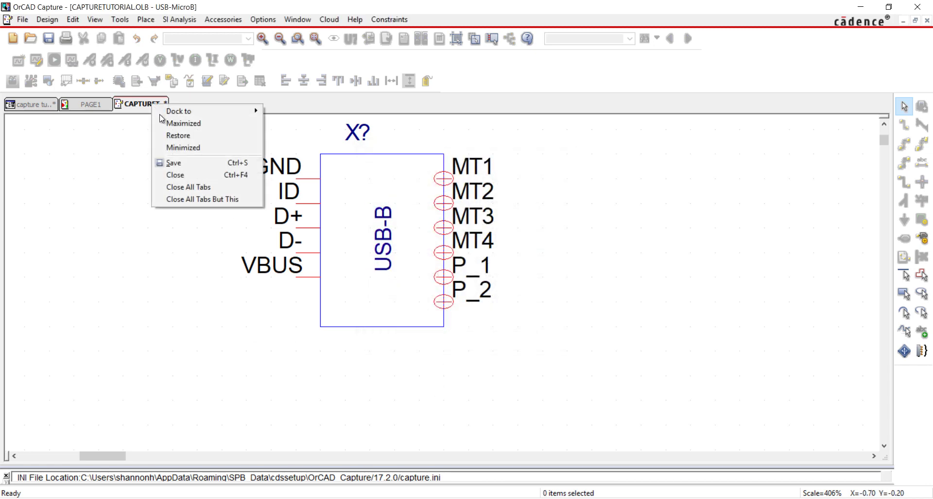
{"action": "left_click", "coordinate": [209, 162]}
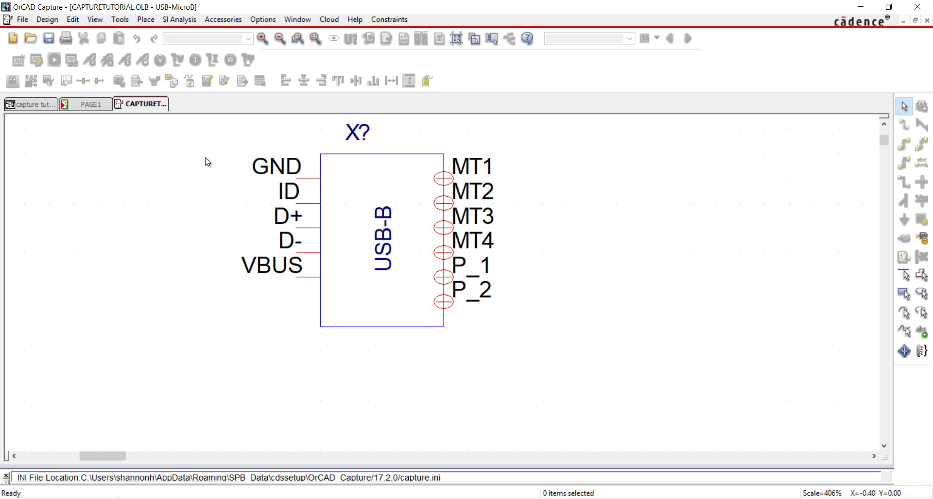
{"action": "right_click", "coordinate": [153, 106]}
Close the USB-MicroB part tab and launch Ultra Librarian from Accessories
{"action": "left_click", "coordinate": [185, 178]}
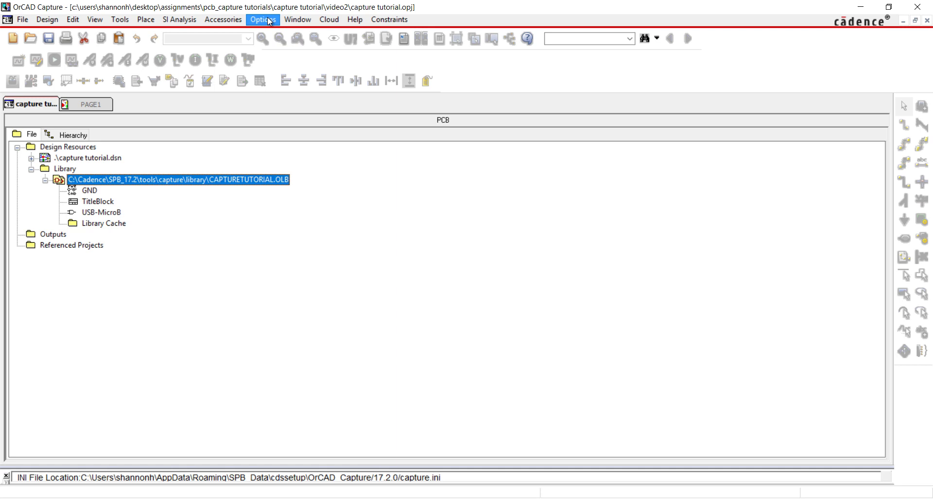
{"action": "left_click", "coordinate": [233, 21]}
{"action": "mouse_move", "coordinate": [328, 97]}
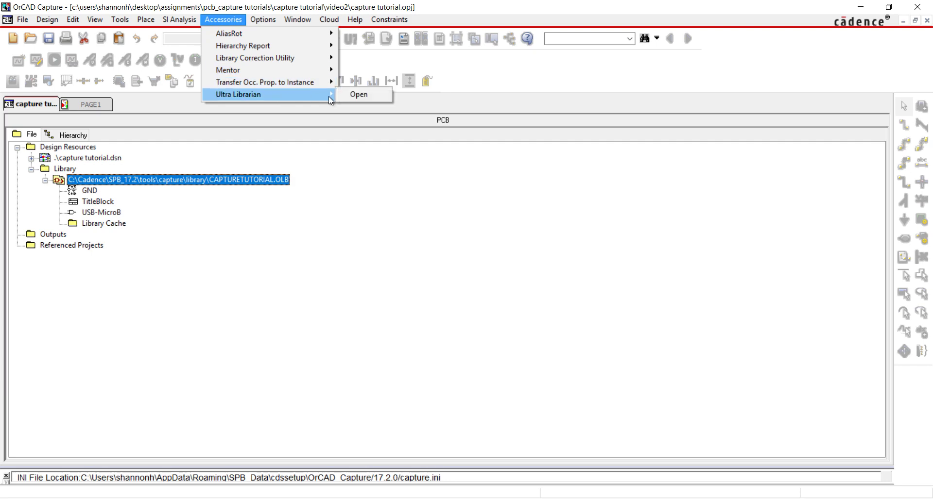
{"action": "left_click", "coordinate": [365, 96]}
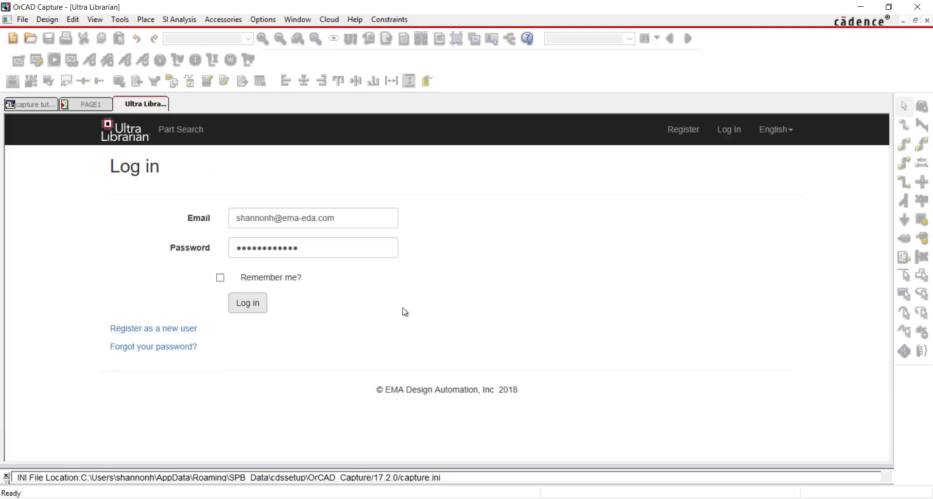
Log in to Ultra Librarian and search Manufacturer PN LT1965
{"action": "key", "text": "Return"}
{"action": "left_click", "coordinate": [261, 244]}
{"action": "type", "text": "LT1965"}
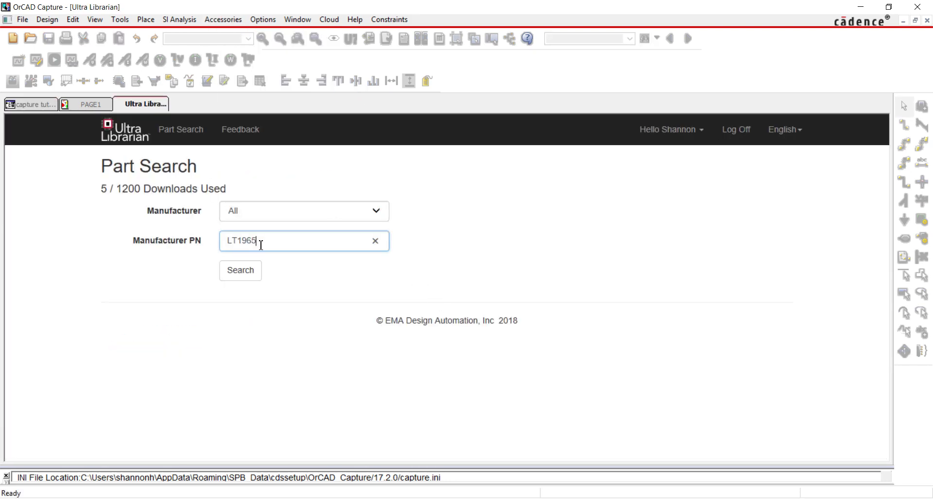
{"action": "left_click", "coordinate": [256, 272]}
{"action": "scroll", "coordinate": [348, 316], "scroll_direction": "down", "scroll_amount": 5}
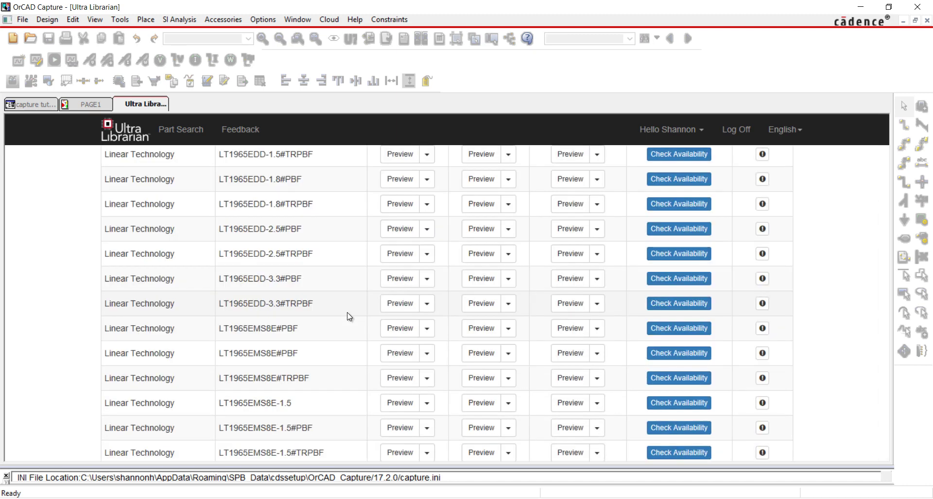
Preview the LT1965EMS8E#PBF symbol, footprint and 3D model, closing each preview
{"action": "left_click", "coordinate": [413, 335]}
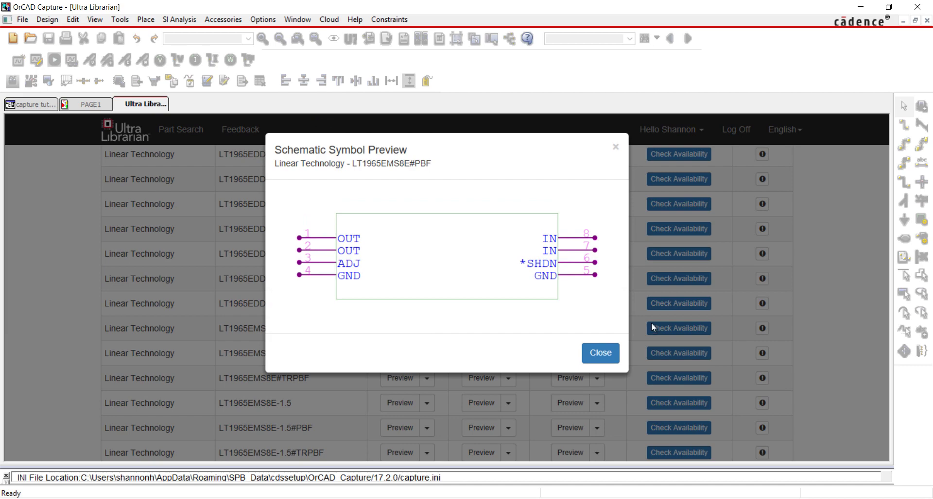
{"action": "left_click", "coordinate": [599, 354]}
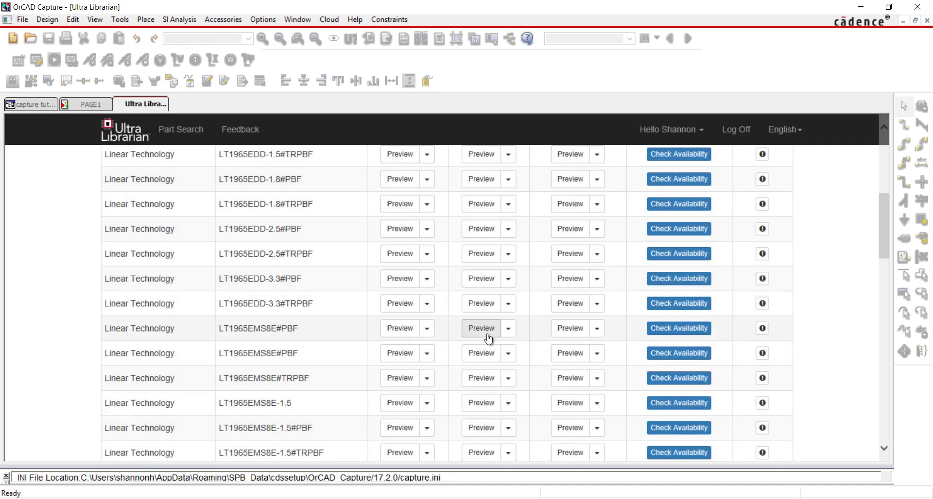
{"action": "left_click", "coordinate": [486, 333]}
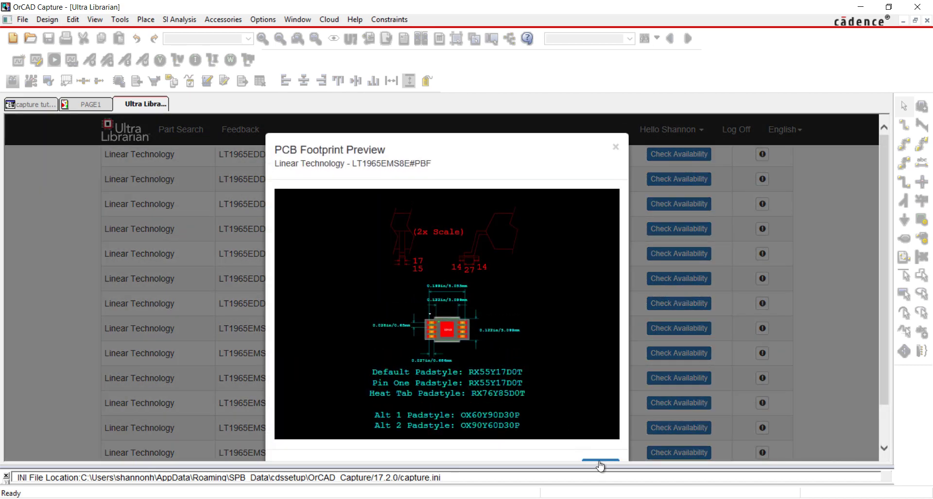
{"action": "left_click", "coordinate": [600, 464]}
{"action": "left_click", "coordinate": [570, 329]}
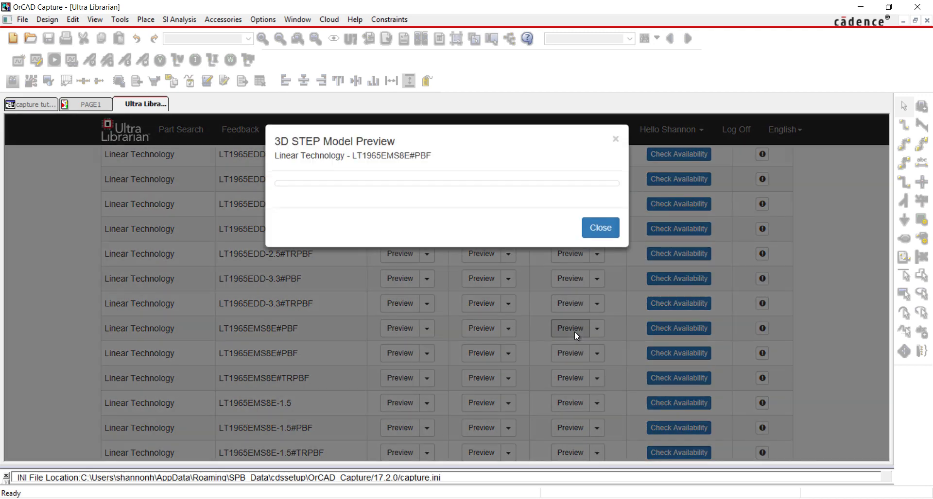
{"action": "left_click_drag", "start_coordinate": [584, 357], "coordinate": [530, 334]}
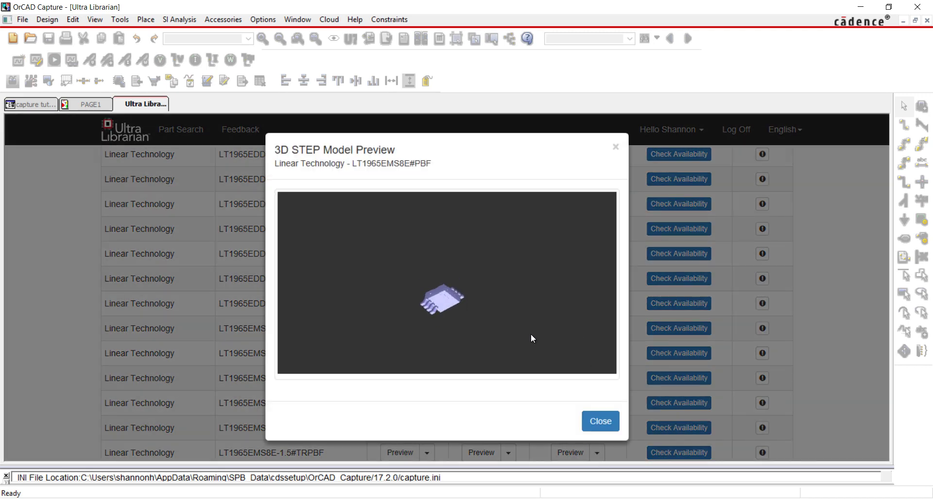
{"action": "left_click", "coordinate": [607, 431]}
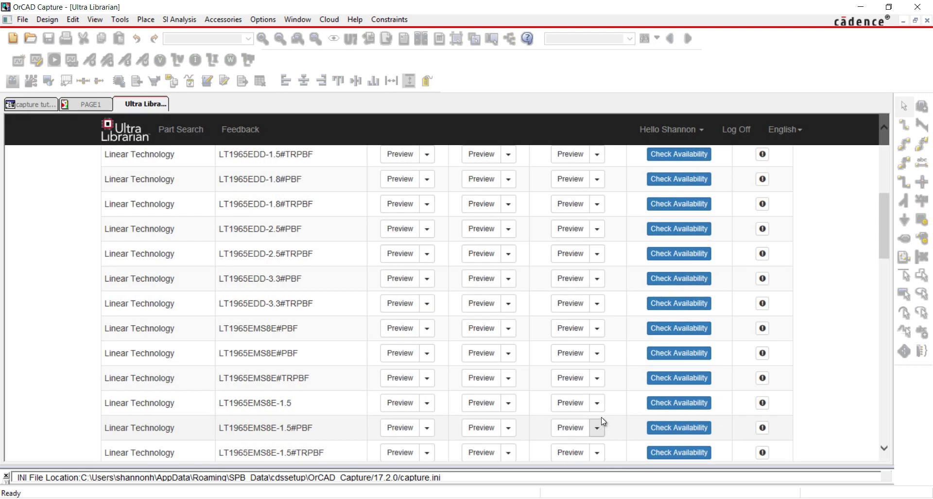
Download the LT1965EMS8E#PBF symbol and save it as LT1965EMS8EPBF.olb in the symbols folder
{"action": "left_click", "coordinate": [427, 331]}
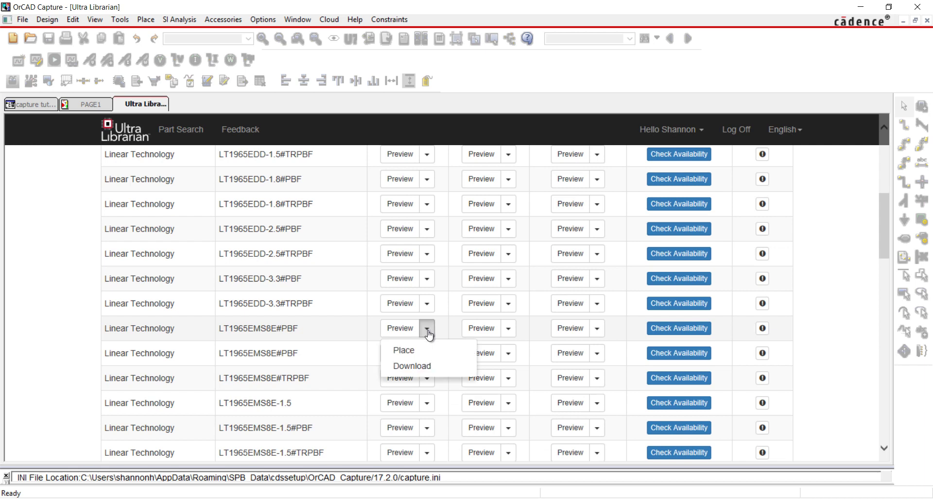
{"action": "left_click", "coordinate": [439, 364]}
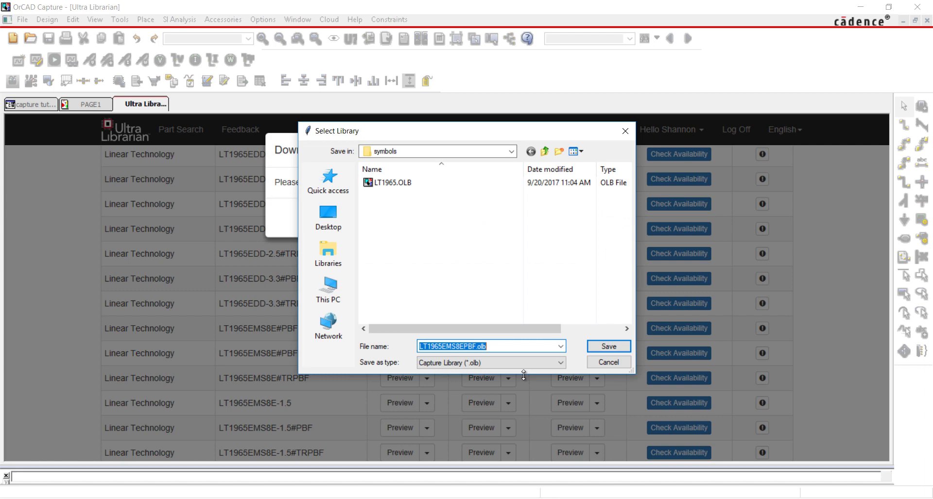
{"action": "left_click", "coordinate": [608, 346]}
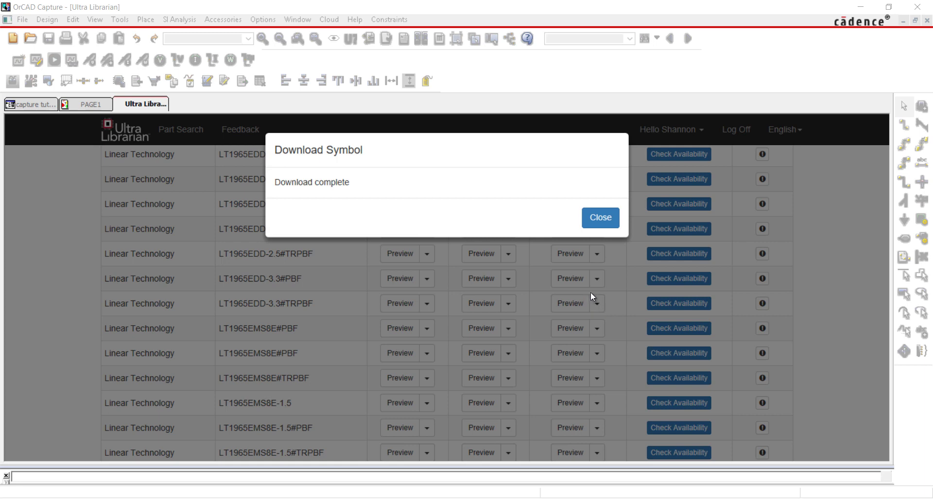
Dismiss the download message and open the LT1965EMS8EPBF.OLB symbol library in the project
{"action": "left_click", "coordinate": [603, 219]}
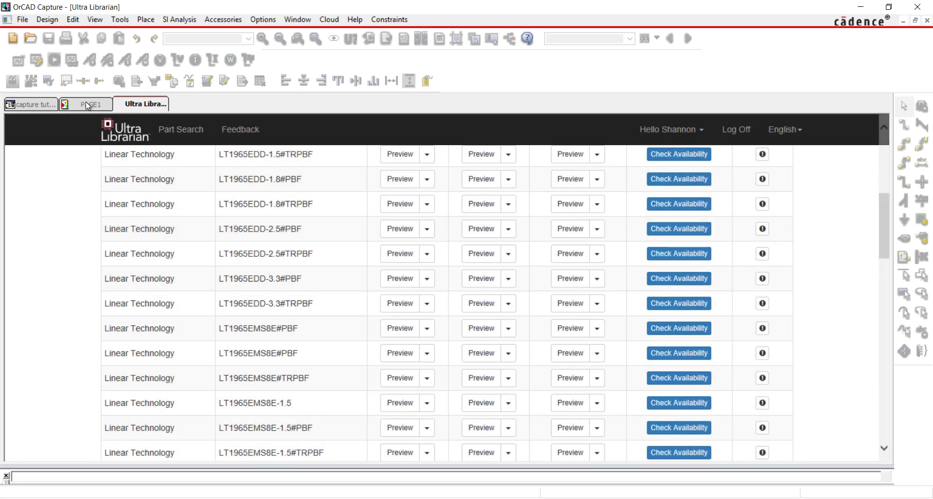
{"action": "left_click", "coordinate": [58, 104]}
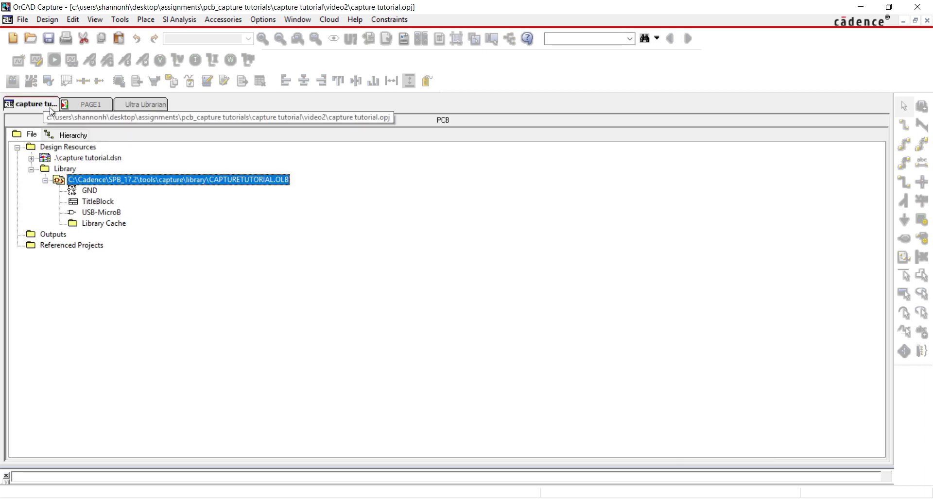
{"action": "left_click", "coordinate": [22, 19]}
{"action": "mouse_move", "coordinate": [59, 46]}
{"action": "left_click", "coordinate": [205, 82]}
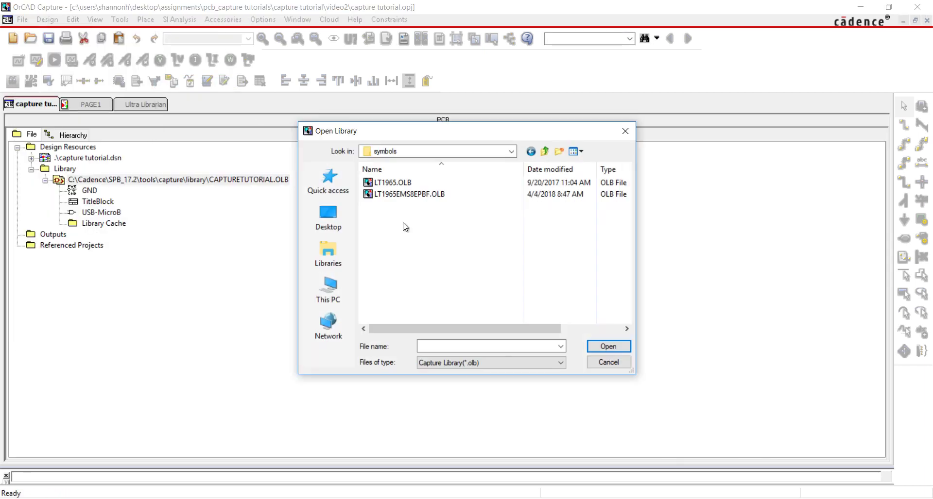
{"action": "left_click", "coordinate": [409, 195]}
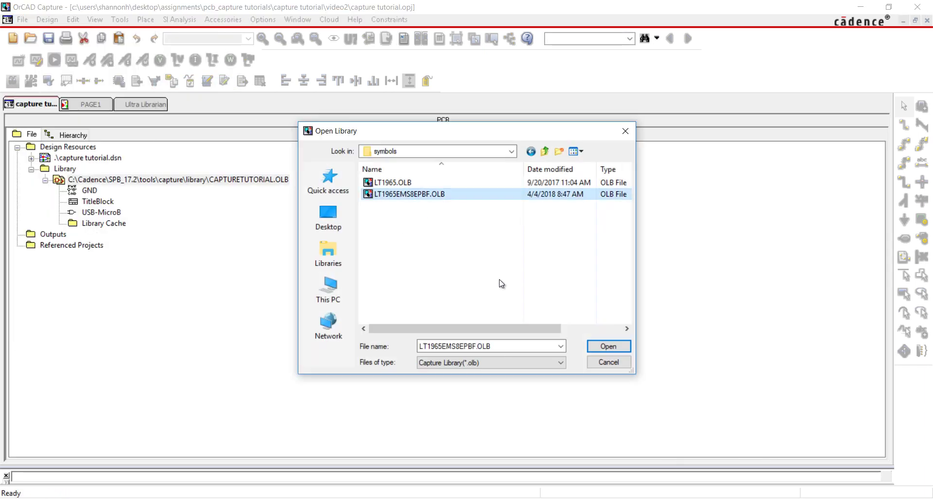
{"action": "left_click", "coordinate": [604, 344]}
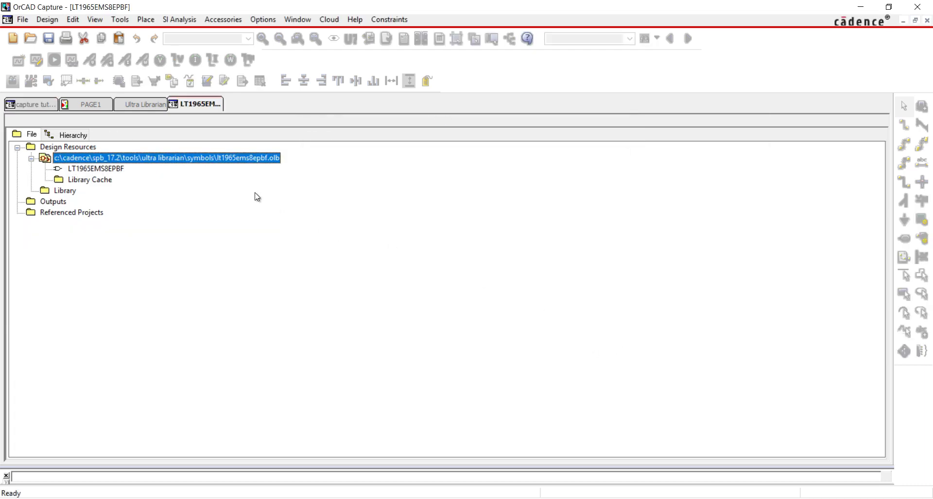
Copy the LT1965EMS8EPBF part and paste it into the CAPTURETUTORIAL.OLB library
{"action": "left_click", "coordinate": [116, 169]}
{"action": "right_click", "coordinate": [117, 169]}
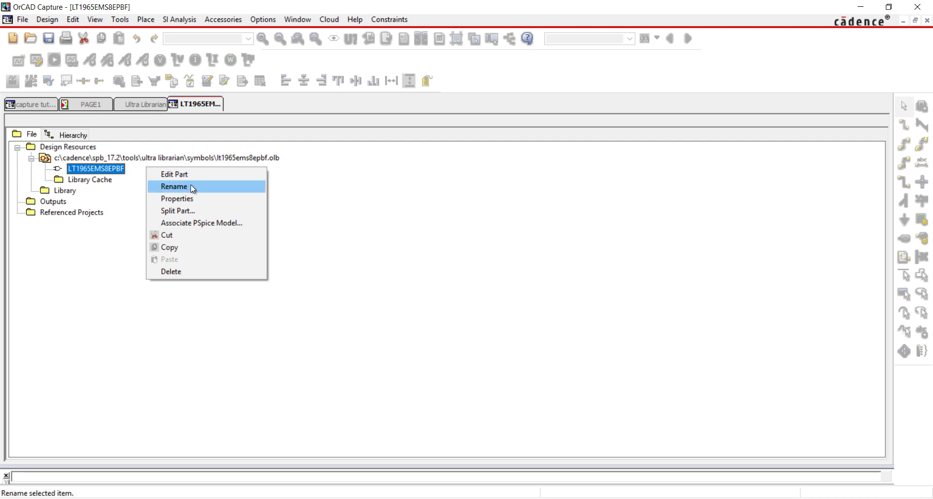
{"action": "left_click", "coordinate": [191, 247]}
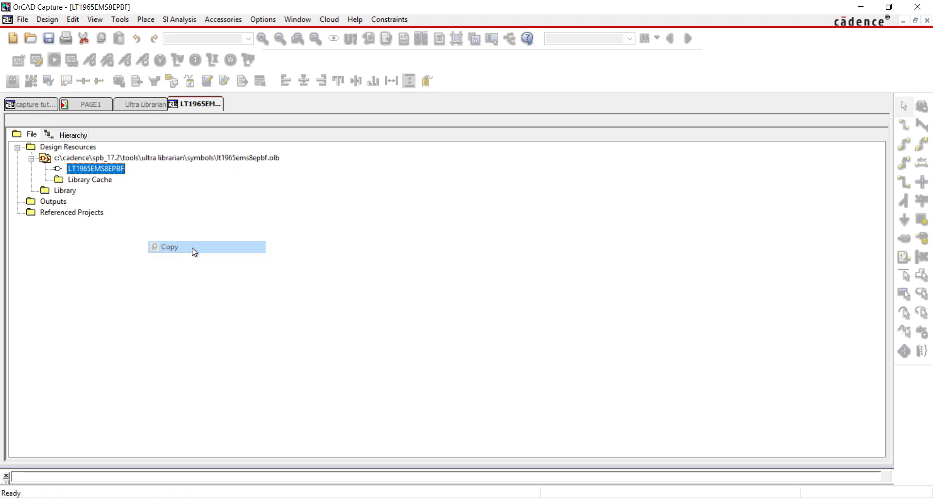
{"action": "left_click", "coordinate": [48, 105]}
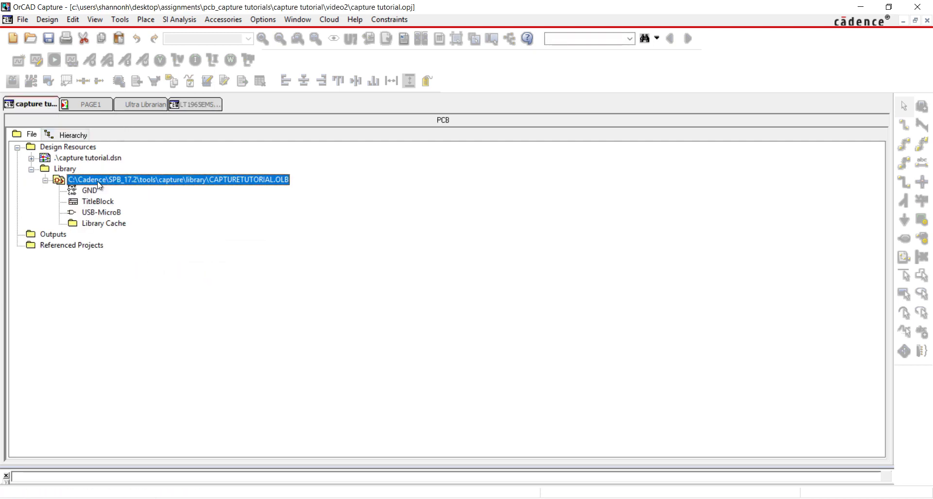
{"action": "right_click", "coordinate": [128, 180]}
{"action": "left_click", "coordinate": [165, 286]}
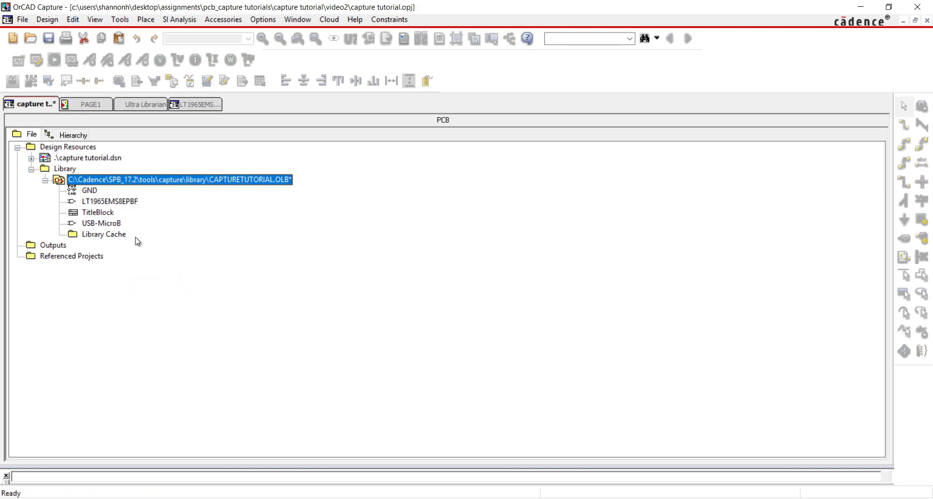
Rename the pasted part to LT1965 by removing the EMS8EPBF suffix
{"action": "left_click", "coordinate": [127, 203]}
{"action": "right_click", "coordinate": [128, 204]}
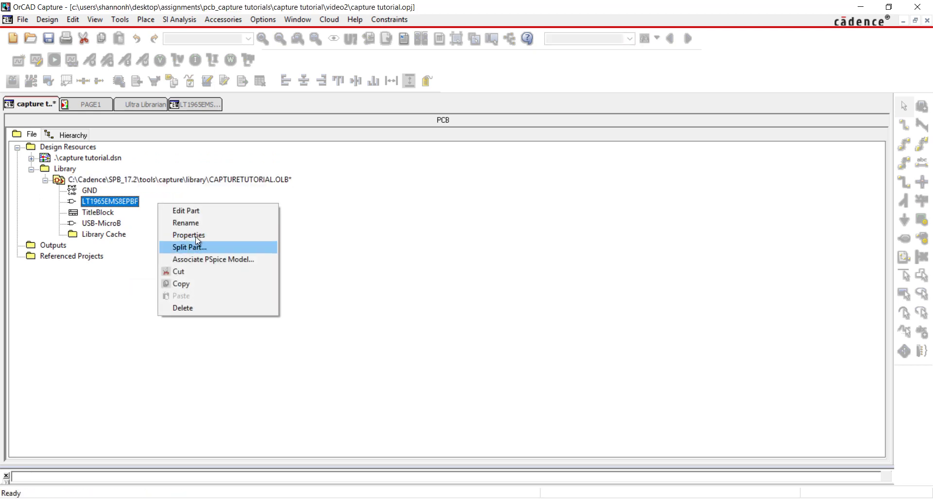
{"action": "left_click", "coordinate": [202, 225]}
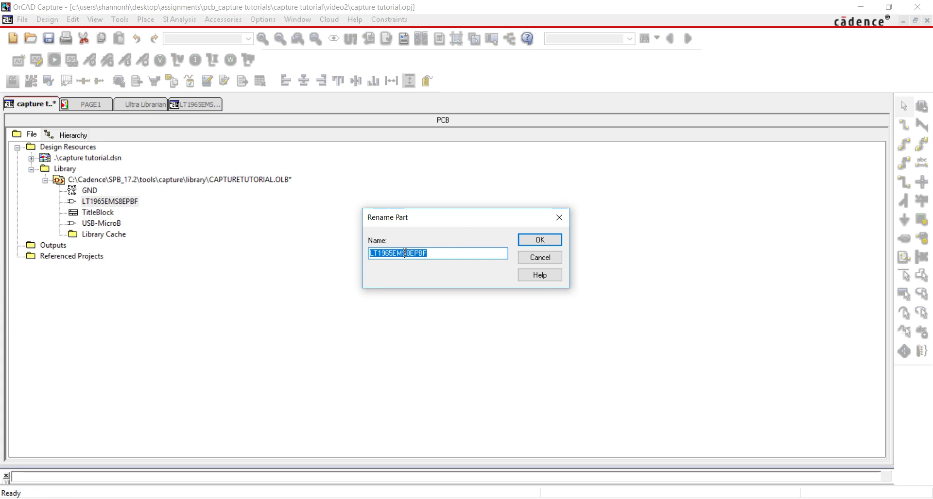
{"action": "left_click_drag", "start_coordinate": [392, 254], "coordinate": [435, 255]}
{"action": "key", "text": "BackSpace"}
{"action": "left_click", "coordinate": [536, 242]}
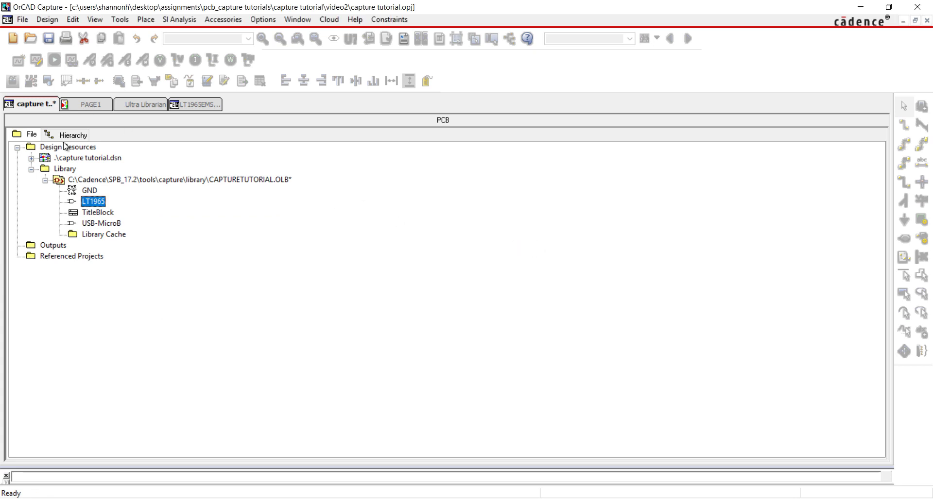
Open the LT1965 part for editing and move pin 6 *SHDN to the top left
{"action": "double_click", "coordinate": [91, 203]}
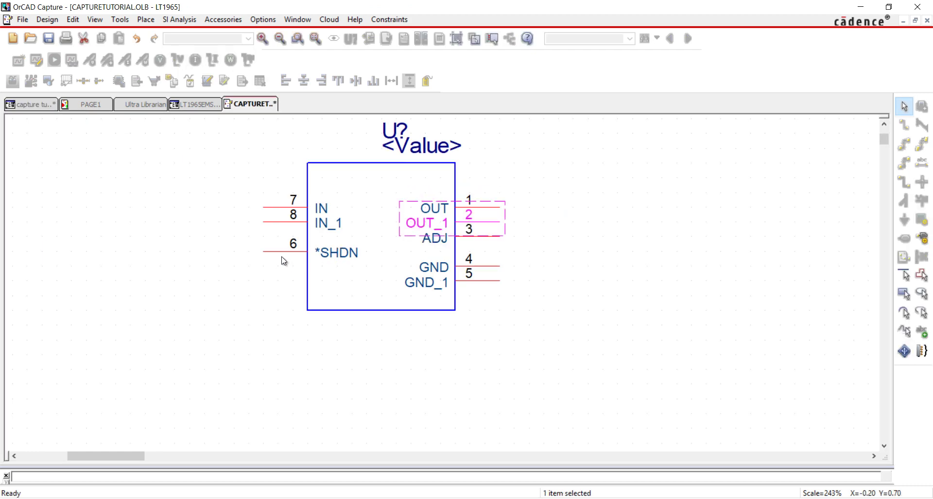
{"action": "left_click", "coordinate": [285, 252]}
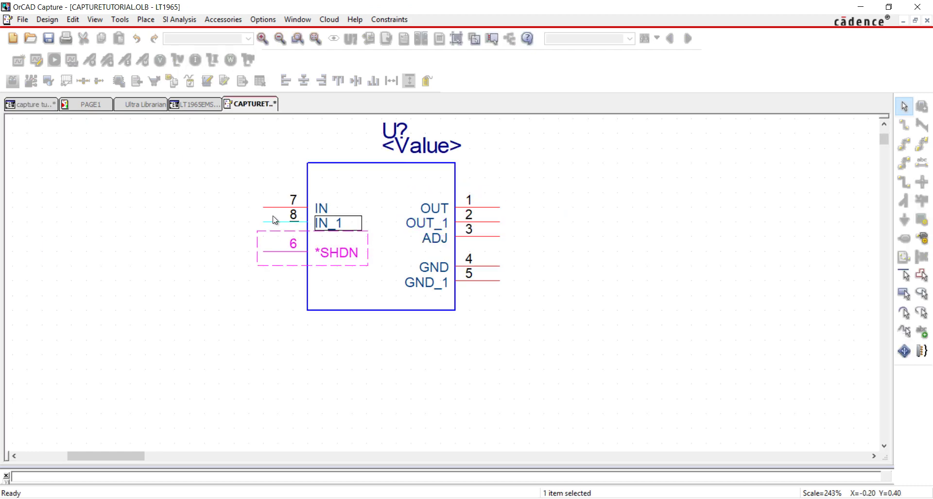
{"action": "mouse_move", "coordinate": [275, 220]}
{"action": "left_mouse_down"}
{"action": "mouse_move", "coordinate": [273, 187]}
{"action": "mouse_move", "coordinate": [286, 238]}
{"action": "mouse_move", "coordinate": [275, 246]}
{"action": "mouse_move", "coordinate": [275, 236]}
{"action": "left_mouse_up"}
{"action": "left_click", "coordinate": [247, 269]}
Rotate the GND and GND_1 pins vertical and place them below the body
{"action": "left_click", "coordinate": [599, 286]}
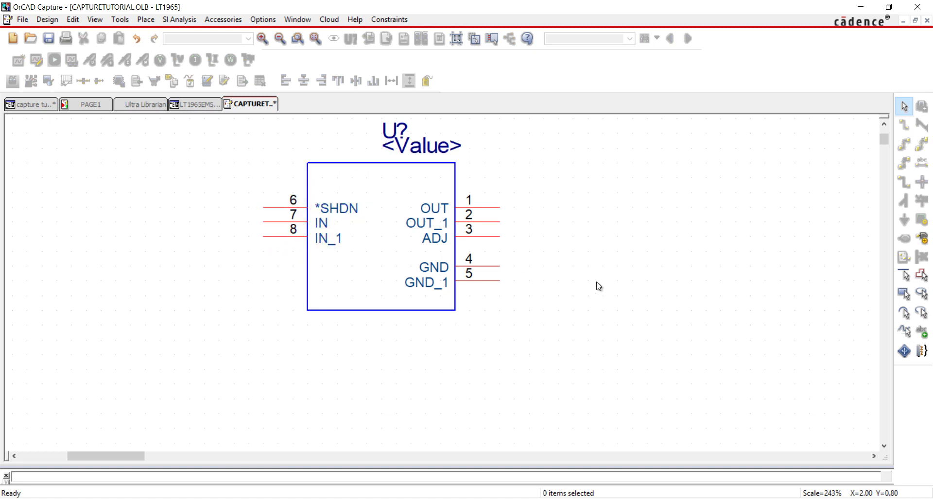
{"action": "left_click_drag", "start_coordinate": [490, 258], "coordinate": [373, 329]}
{"action": "key", "text": "r"}
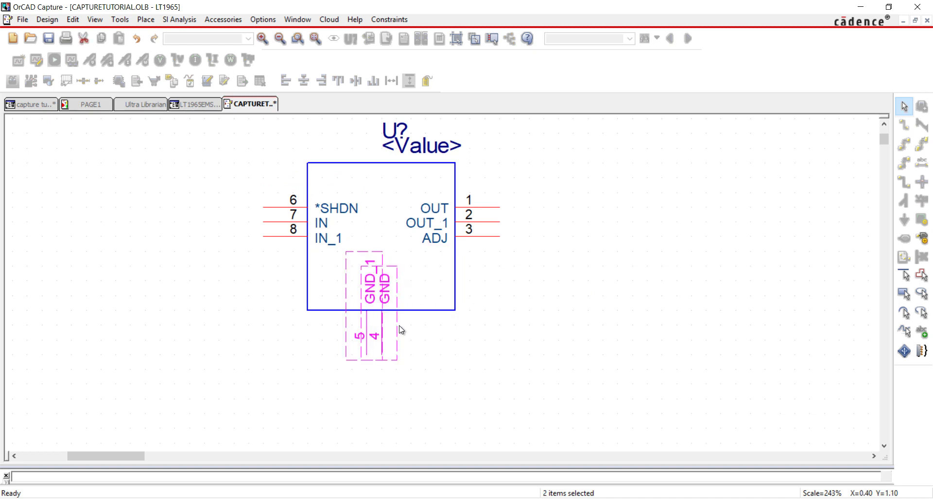
{"action": "left_click", "coordinate": [516, 325]}
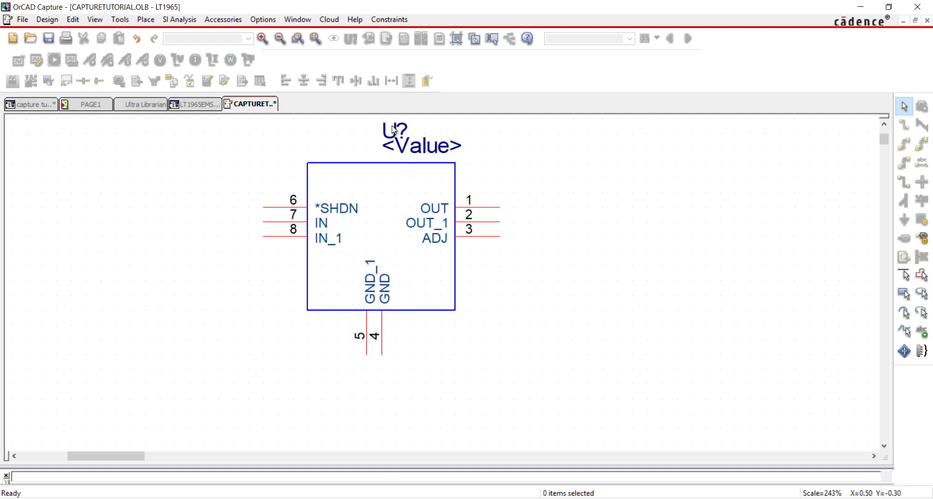
Move the U? label to the body's top-left and set the part value to LT1965
{"action": "left_click_drag", "start_coordinate": [394, 131], "coordinate": [325, 140]}
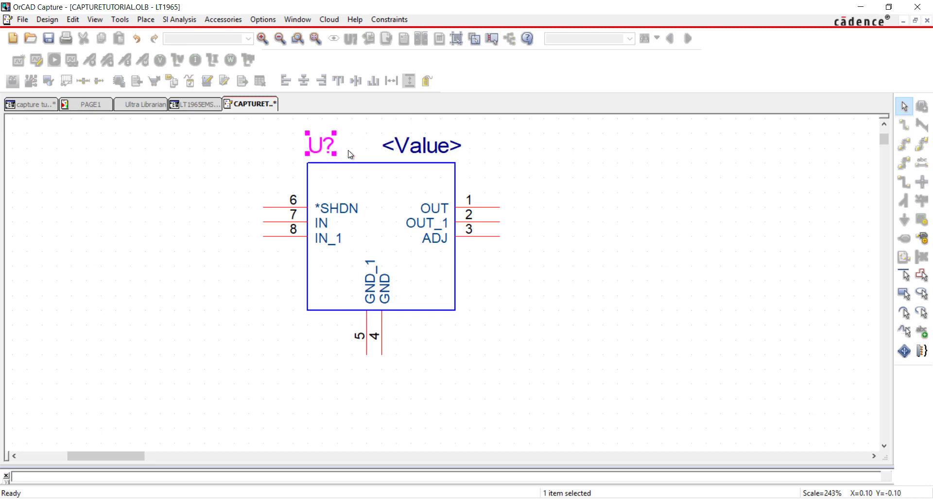
{"action": "double_click", "coordinate": [418, 154]}
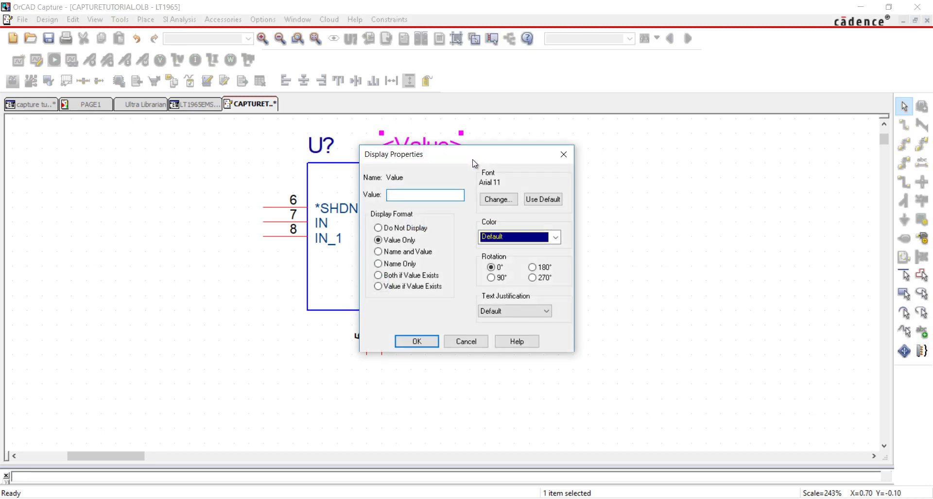
{"action": "type", "text": "LT1965"}
{"action": "left_click", "coordinate": [421, 340]}
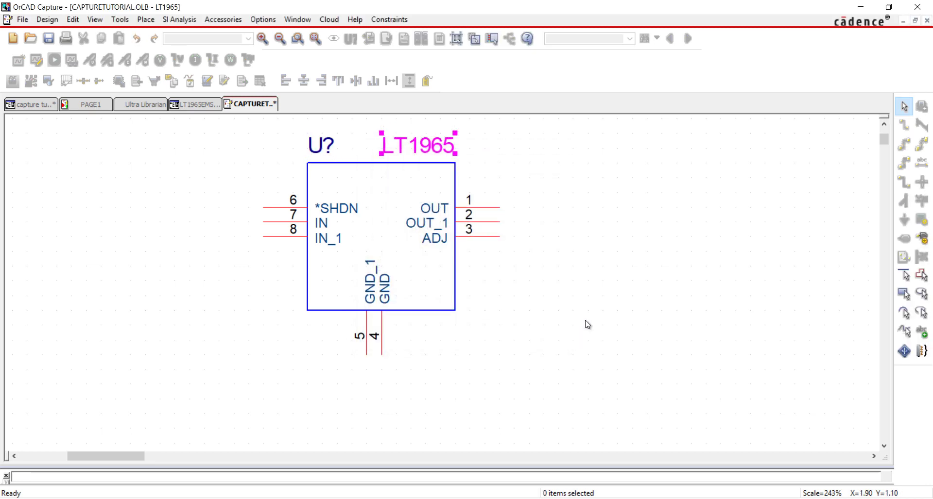
{"action": "left_click", "coordinate": [590, 316]}
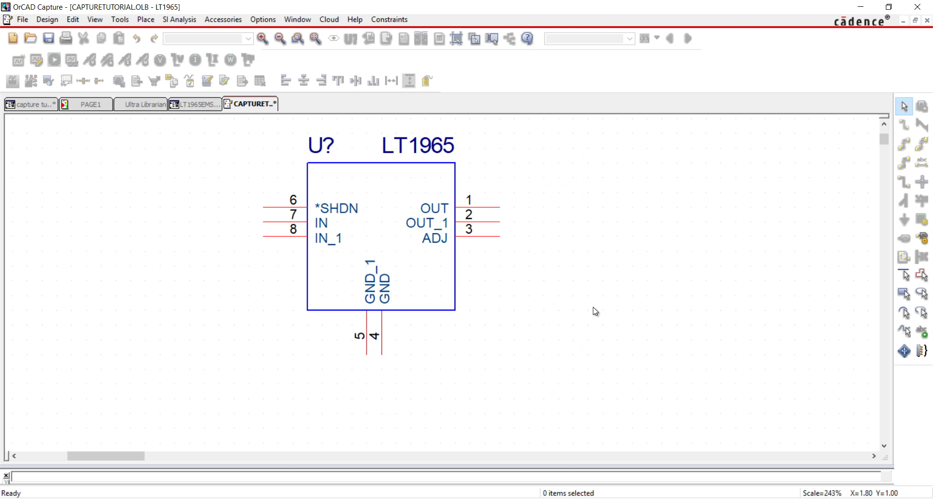
Save the edited LT1965 part
{"action": "right_click", "coordinate": [267, 104]}
{"action": "left_click", "coordinate": [295, 165]}
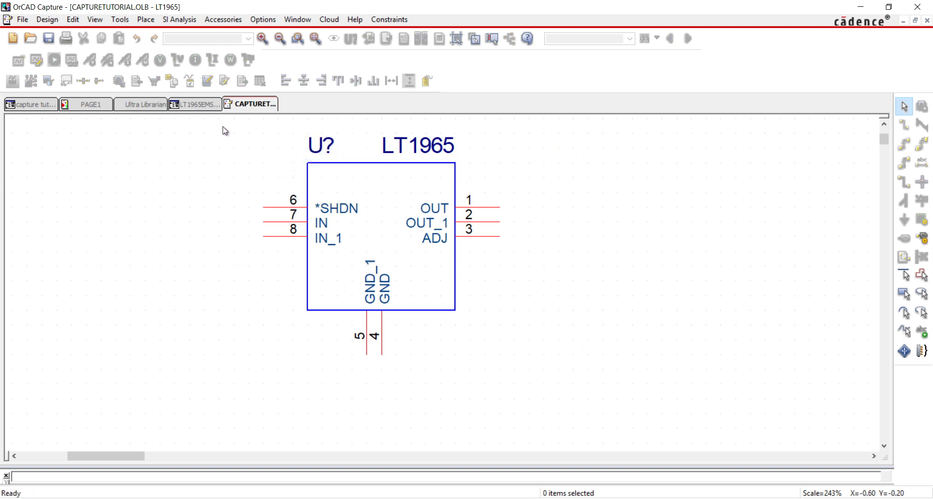
{"action": "right_click", "coordinate": [244, 104]}
{"action": "left_click", "coordinate": [275, 174]}
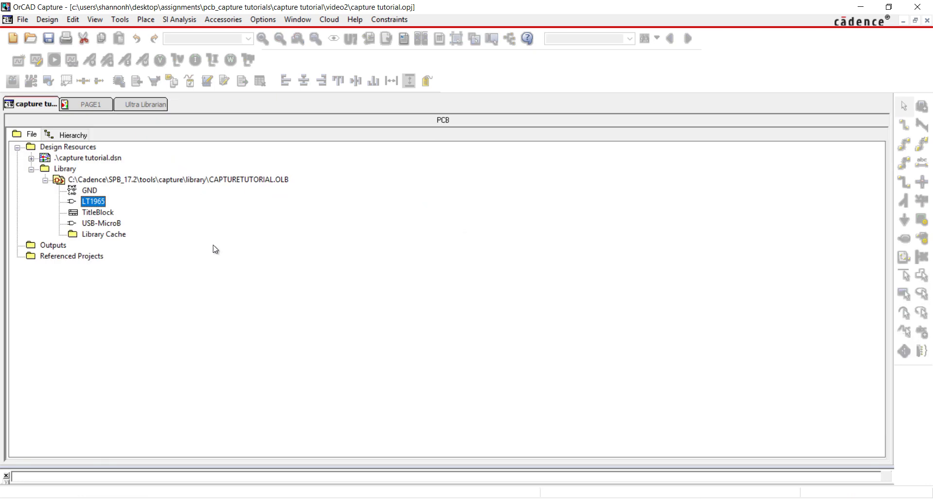
{"action": "left_click", "coordinate": [161, 104]}
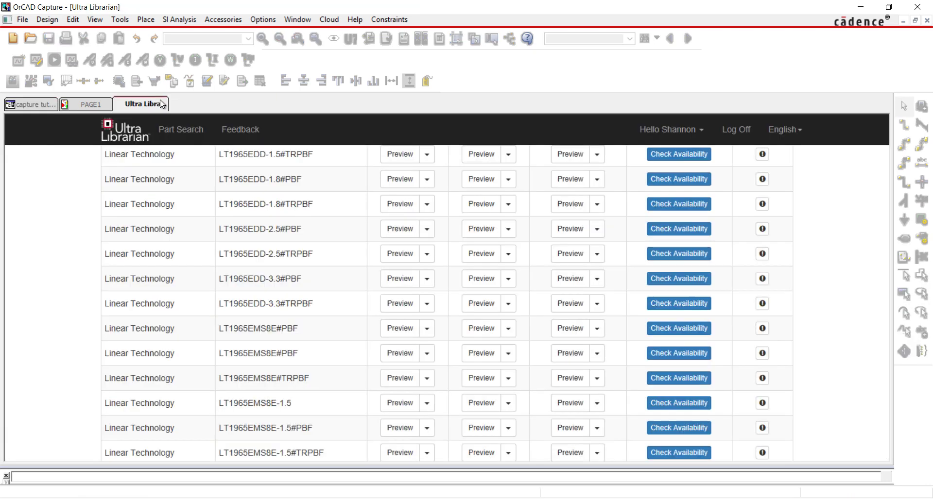
{"action": "left_click", "coordinate": [700, 130]}
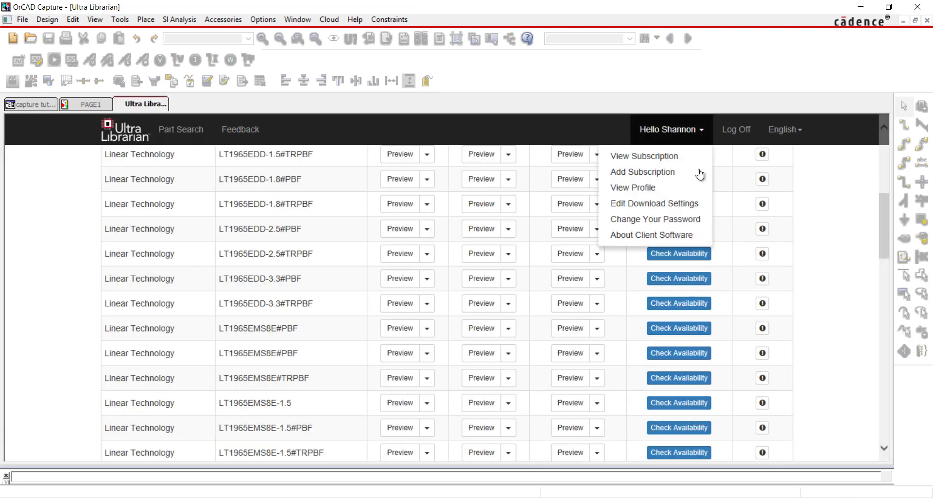
{"action": "left_click", "coordinate": [700, 204]}
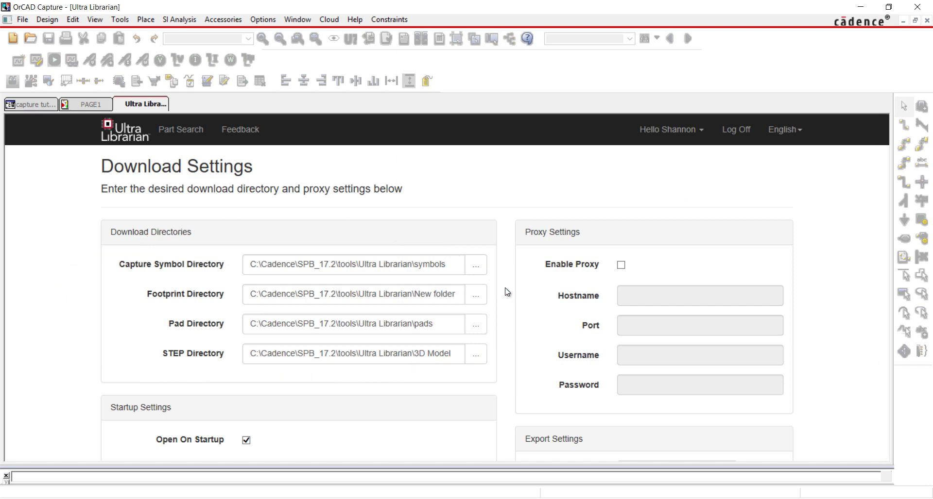
{"action": "scroll", "coordinate": [507, 292], "scroll_direction": "down", "scroll_amount": 3}
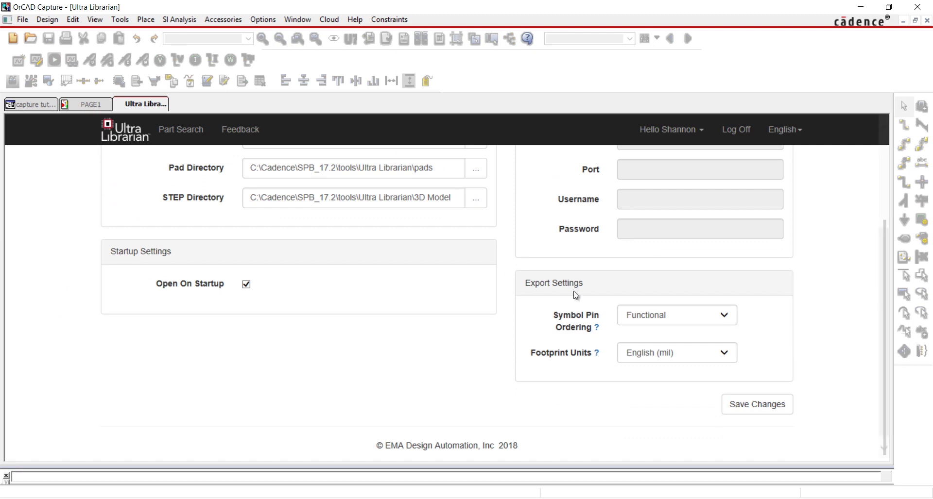
{"action": "left_click", "coordinate": [723, 316]}
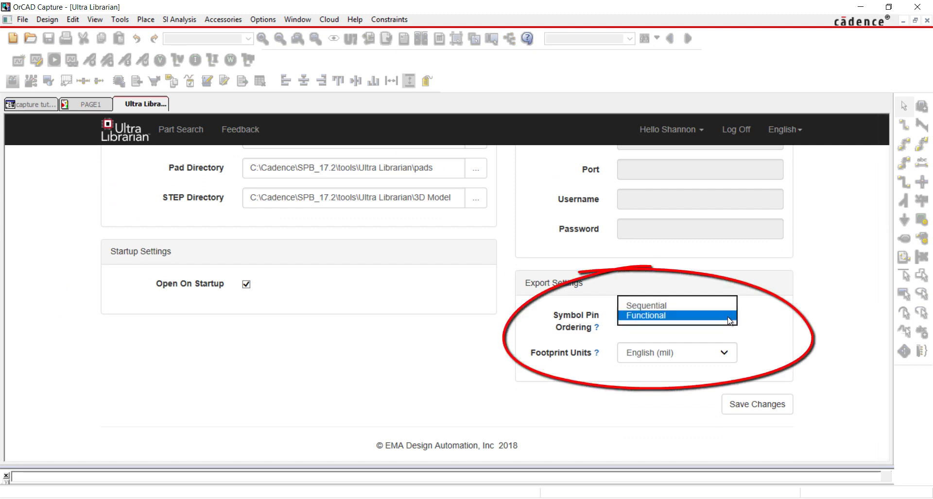
{"action": "left_click", "coordinate": [728, 316]}
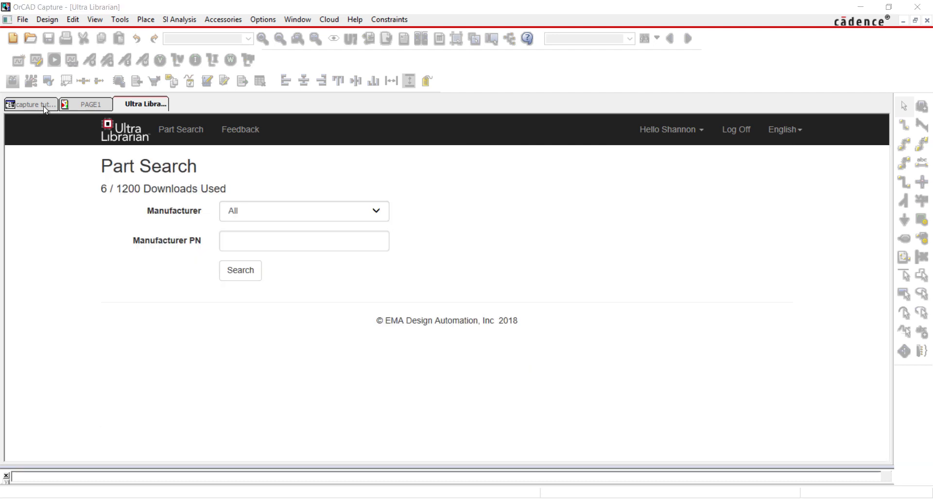
{"action": "left_click", "coordinate": [33, 104]}
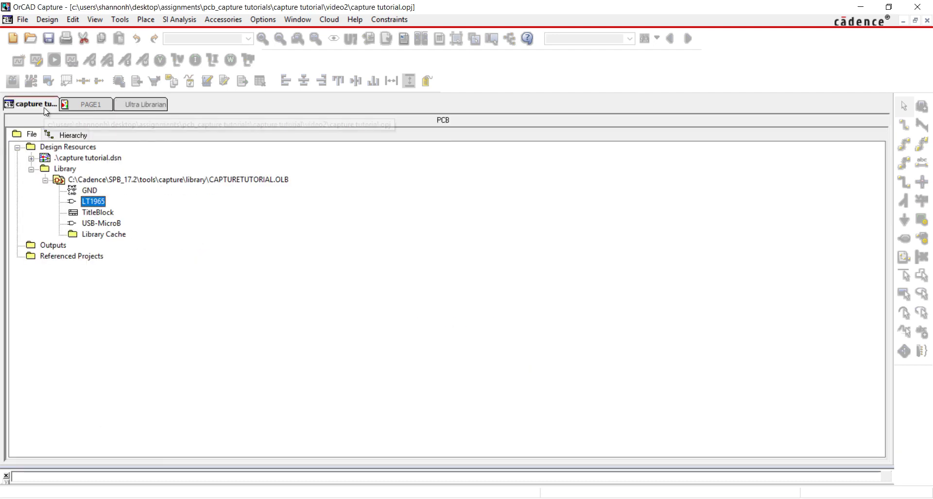